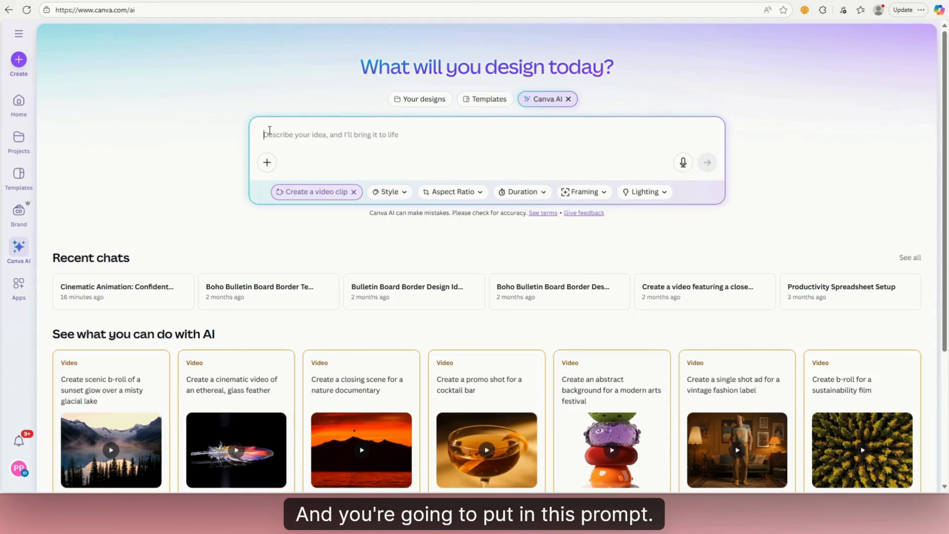
Enter the video prompt about a confident, stylish character leaping between floating wooden planks in the sky, and choose the Cinematic style
text(A cinematic animation of a confident character in stylish, modern clothing (sleek black outfit, long braids, hoop earrings, and high-fashion sneakers) walking across a wooden platform in the sky. She faces a gap between two floating wooden planks with clouds and blue sky in the background. In slow motion, she bends slightly, leaps gracefully across the gap, and lands powerfully on the other side. Camera angle is side-view, medium shot, with dramatic lighting and a sense of determination. Emphasize smooth character motion, realistic physics, and a bold, empowering vibe.)
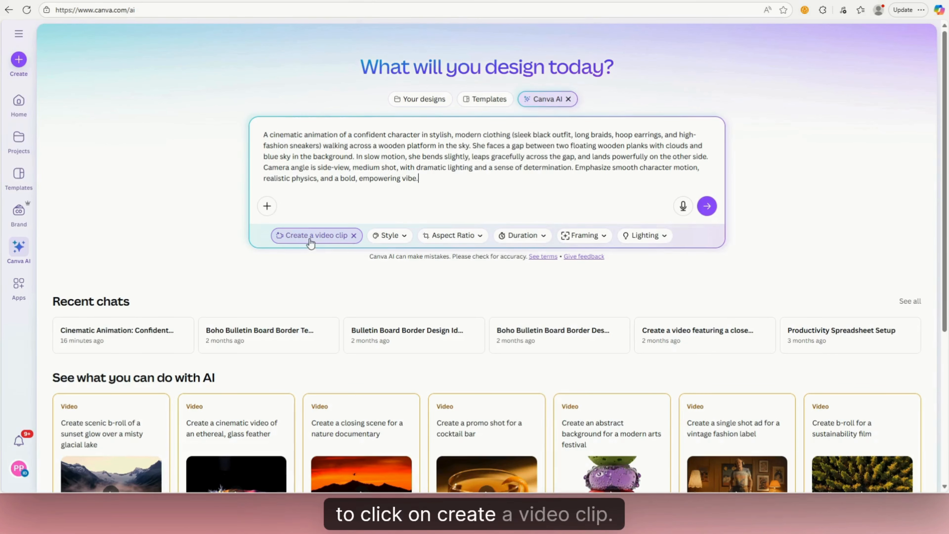
click(403, 238)
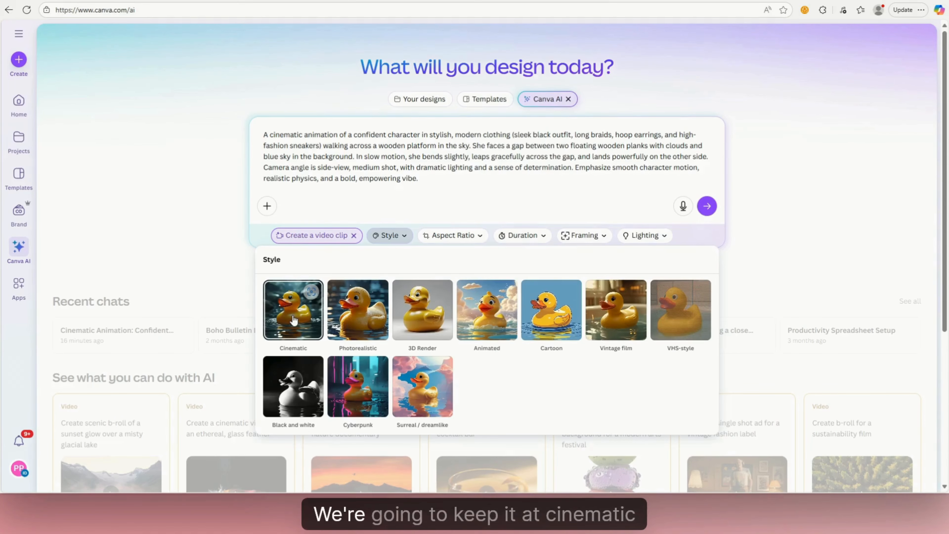
click(293, 316)
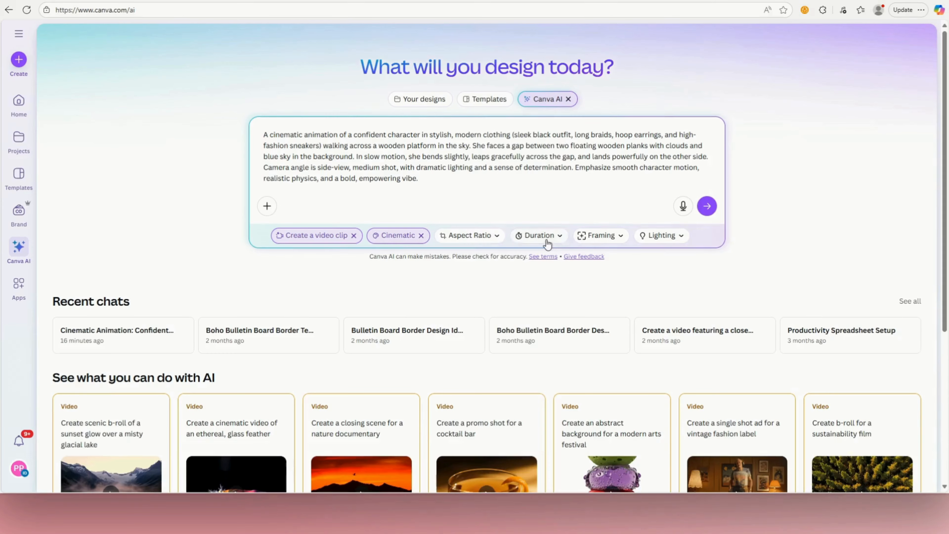
Set the video clip's options to 16:9 aspect ratio, 8 seconds duration, Wide shot framing and Cool / night light lighting
click(497, 241)
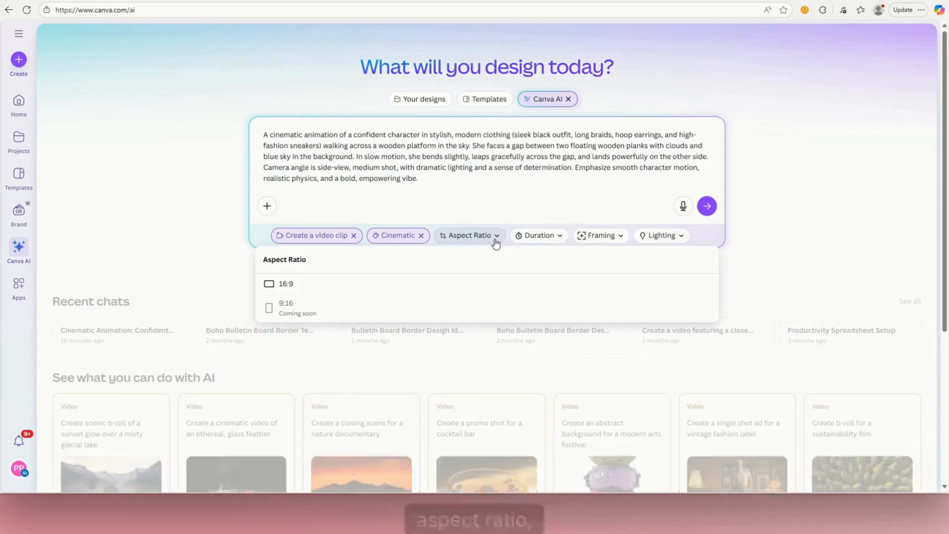
click(291, 288)
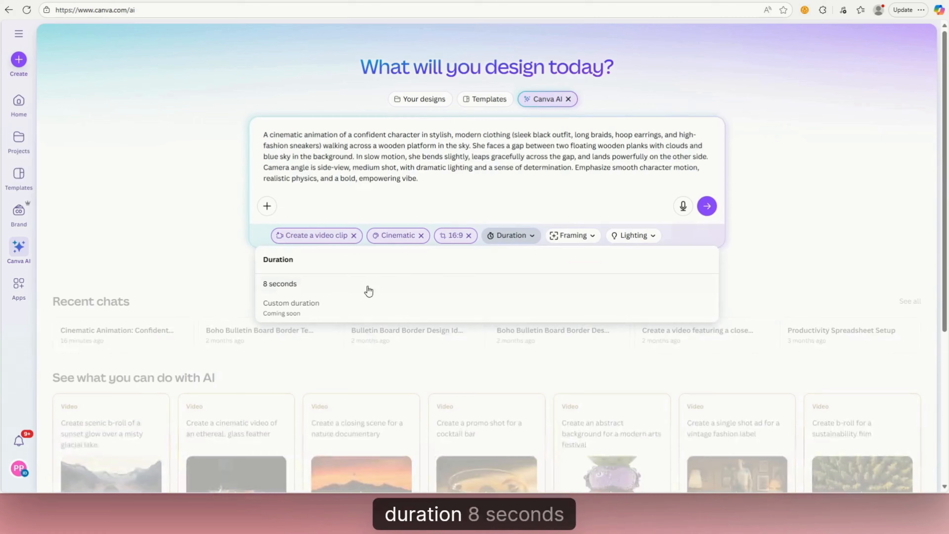
click(295, 288)
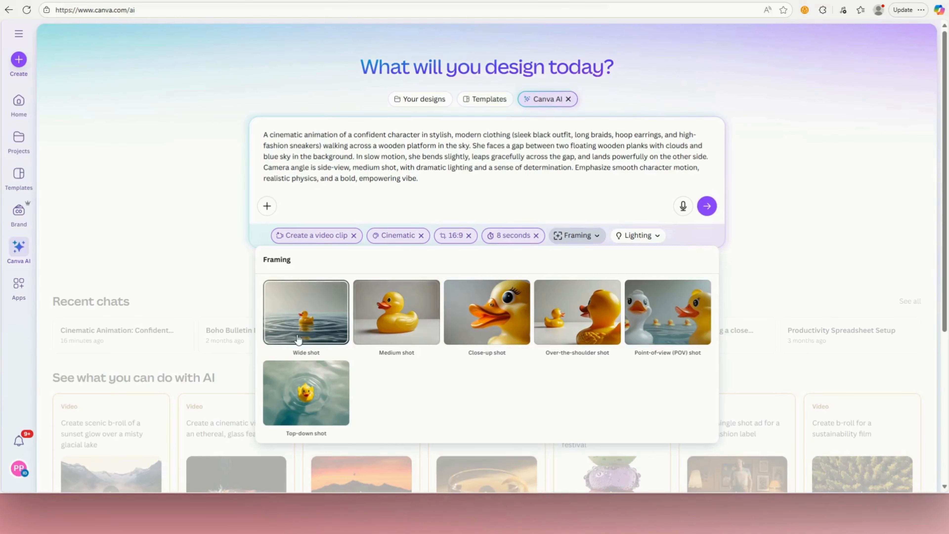
click(293, 328)
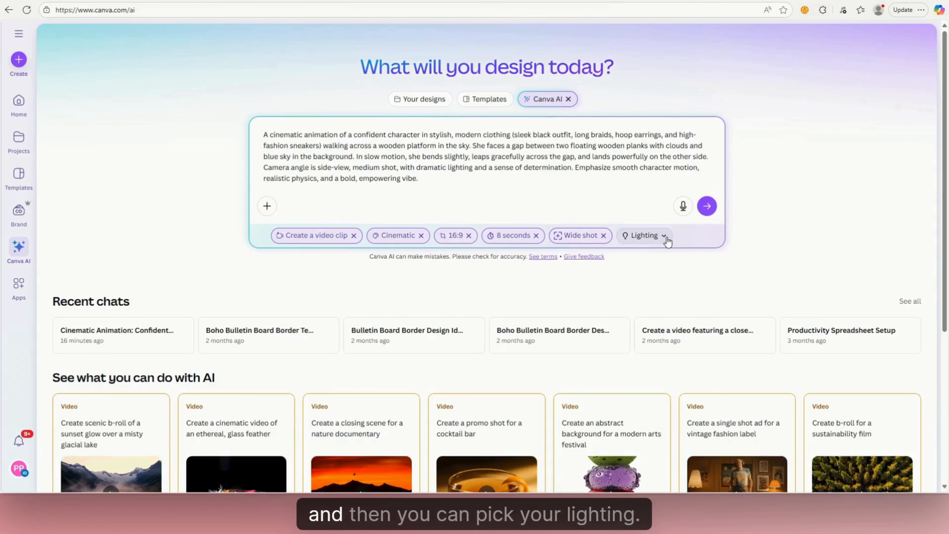
click(667, 242)
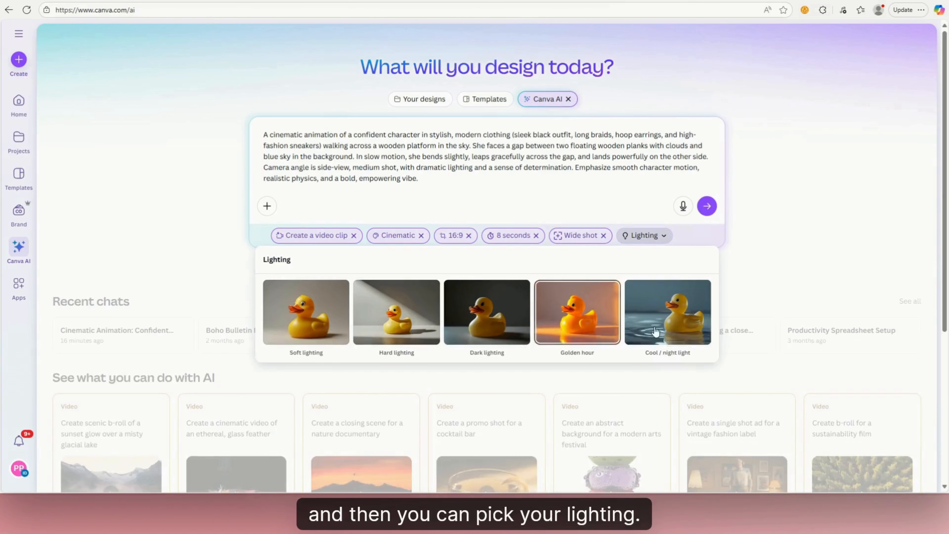
click(659, 314)
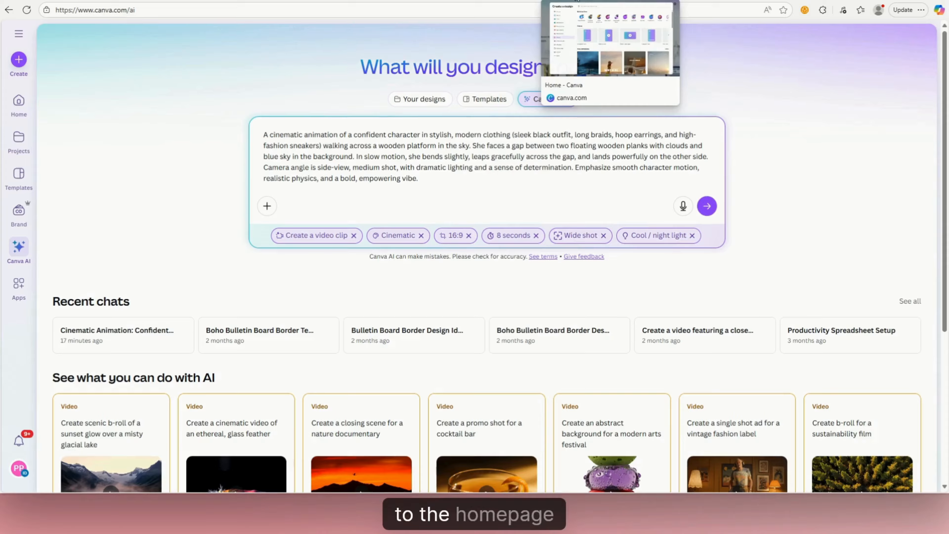
Switch to the Canva home page and create a blank Video (Landscape) design
click(577, 2)
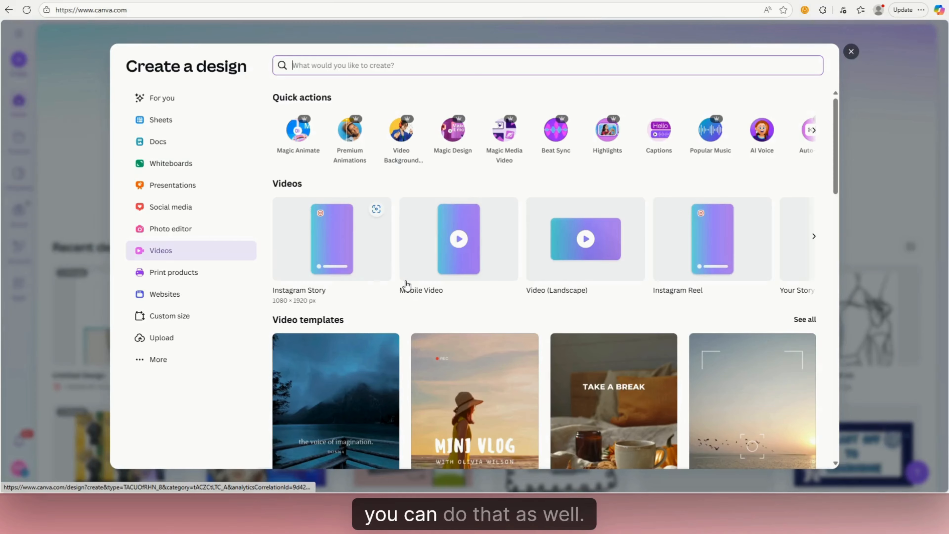
click(603, 245)
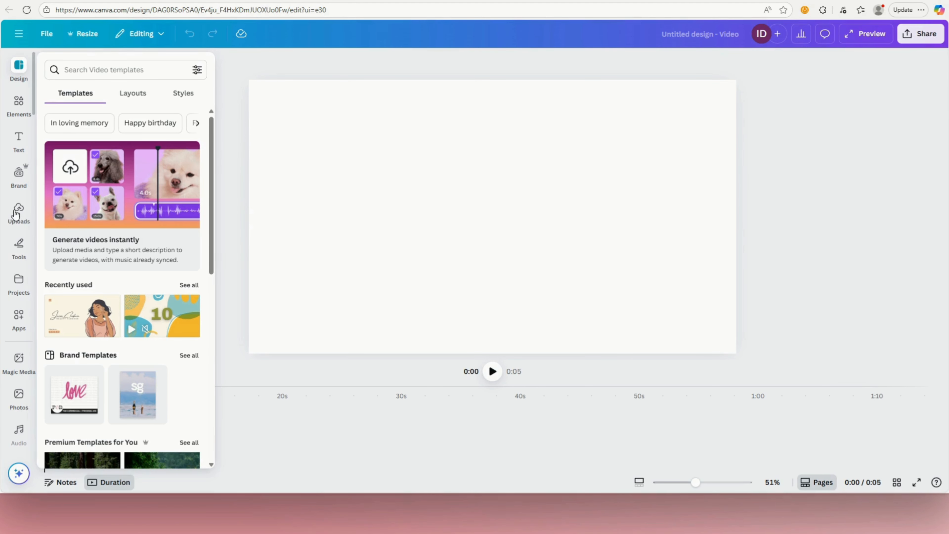
Add the first uploaded 8-second video of two silhouetted women on wooden platforms to the blank page
click(16, 212)
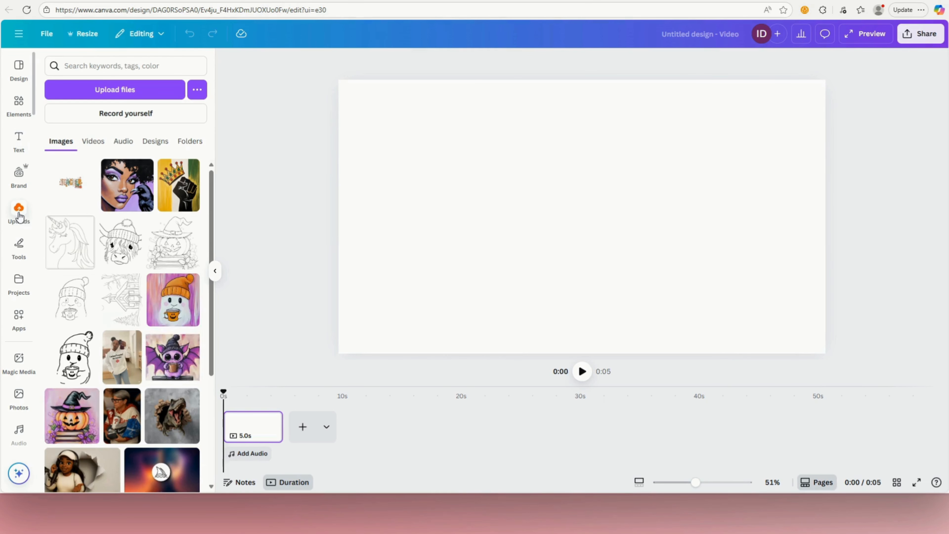
click(19, 105)
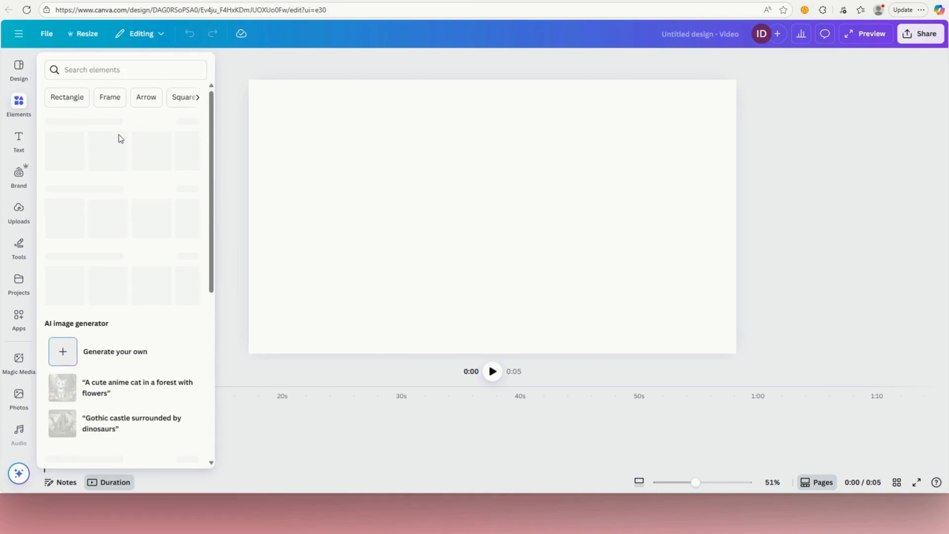
click(19, 210)
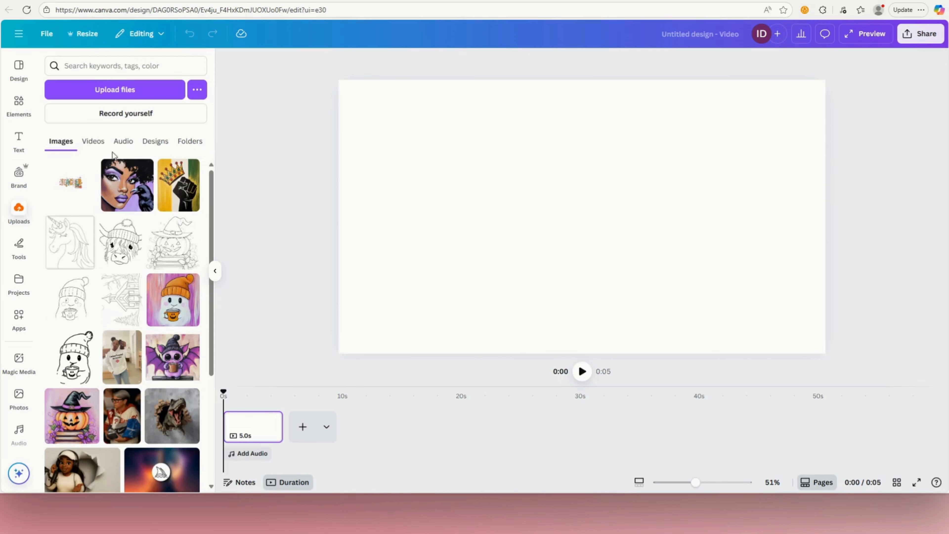
click(93, 141)
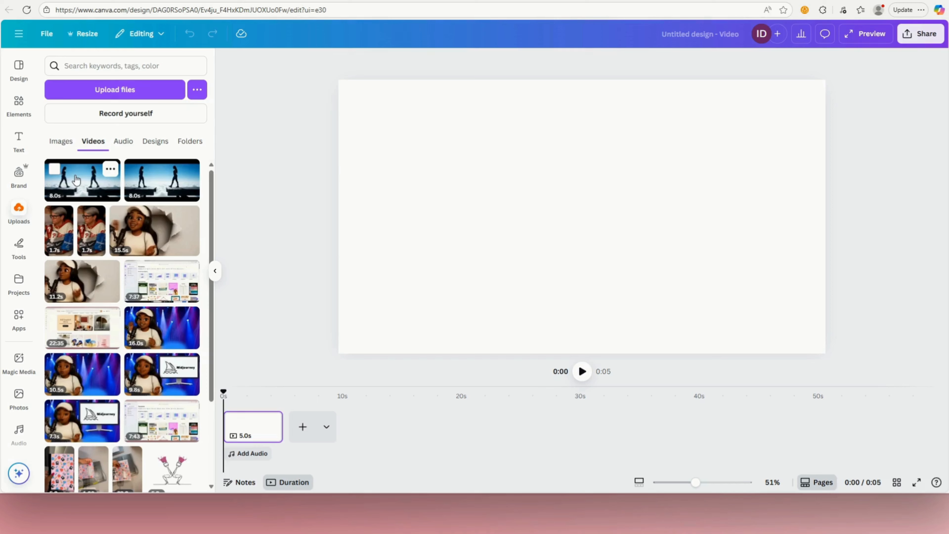
click(75, 180)
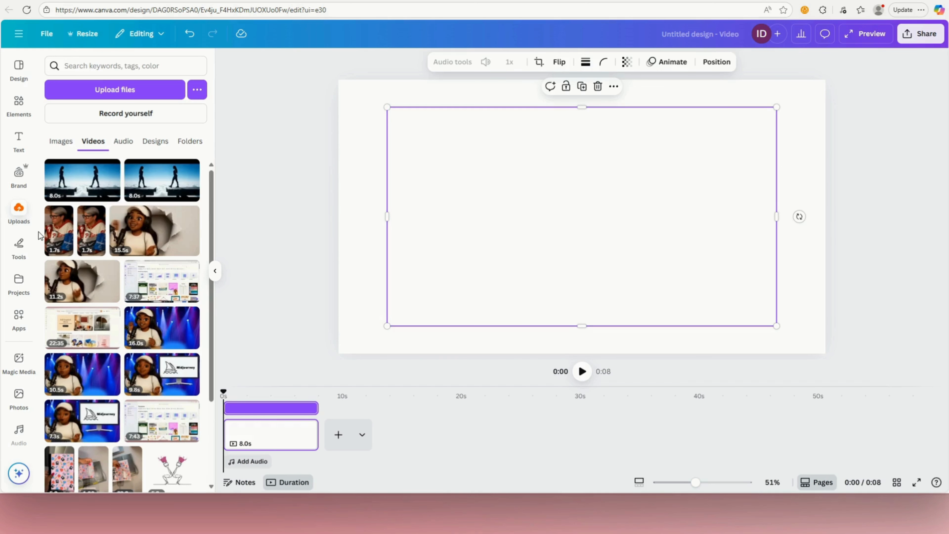
click(215, 271)
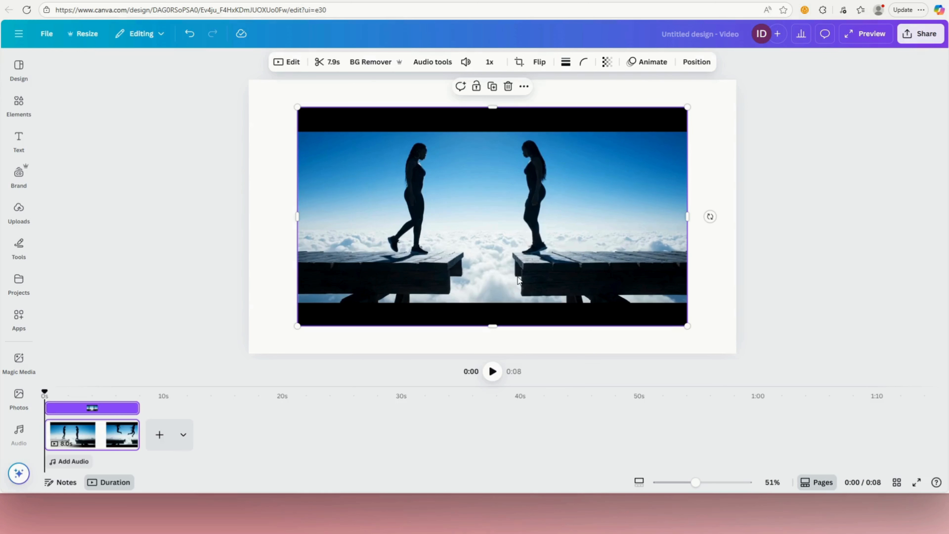
Align the video with the page's upper-left corner, enlarge it to the page width and position it to fill the page
drag(557, 256, 509, 224)
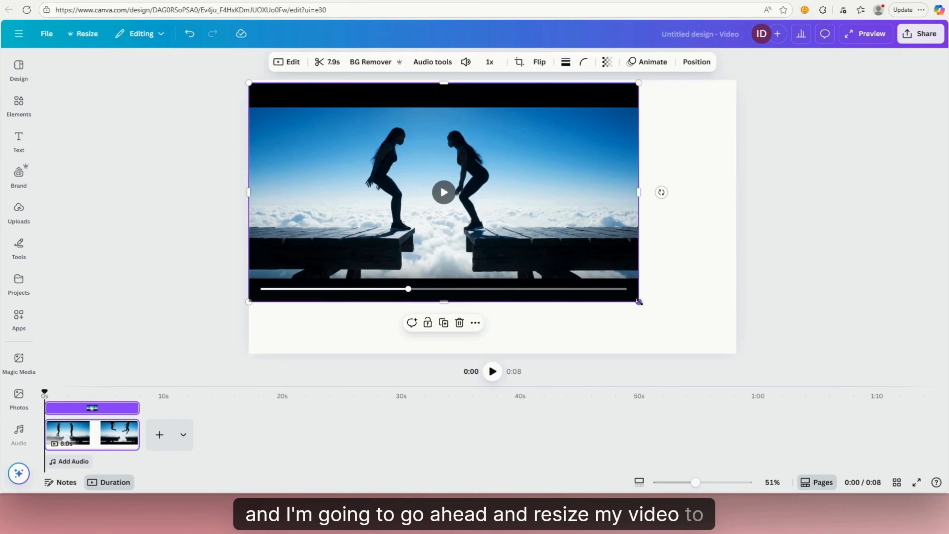
drag(639, 302, 737, 354)
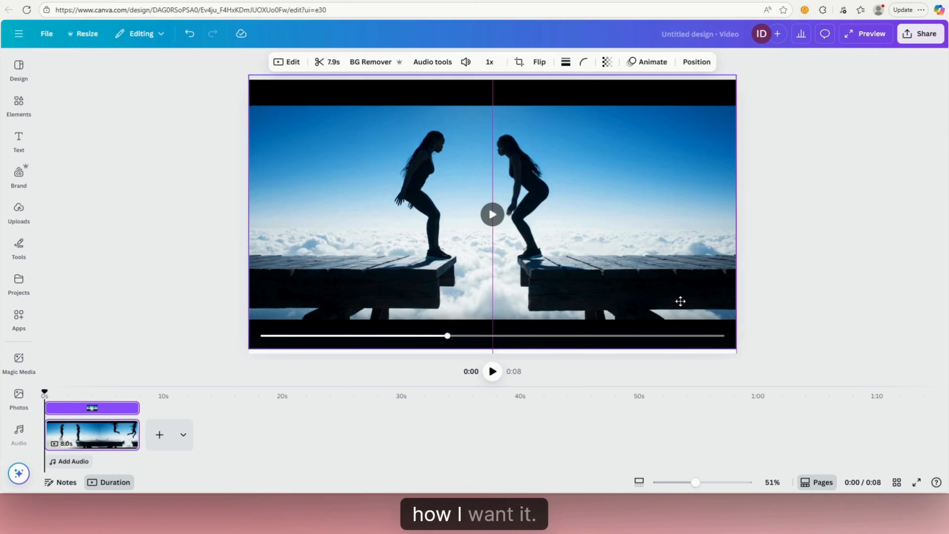
click(780, 306)
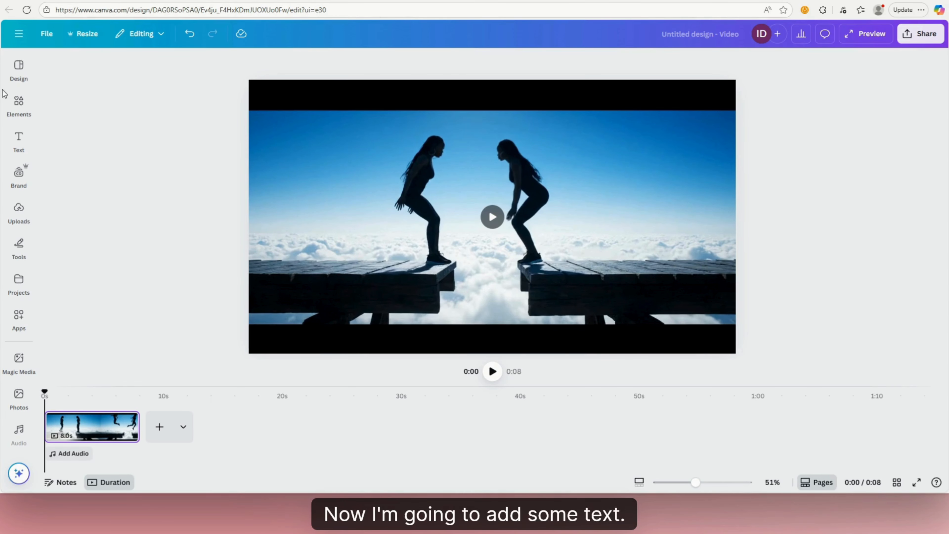
Add a text box reading "You Got This Sis" over the video
click(16, 141)
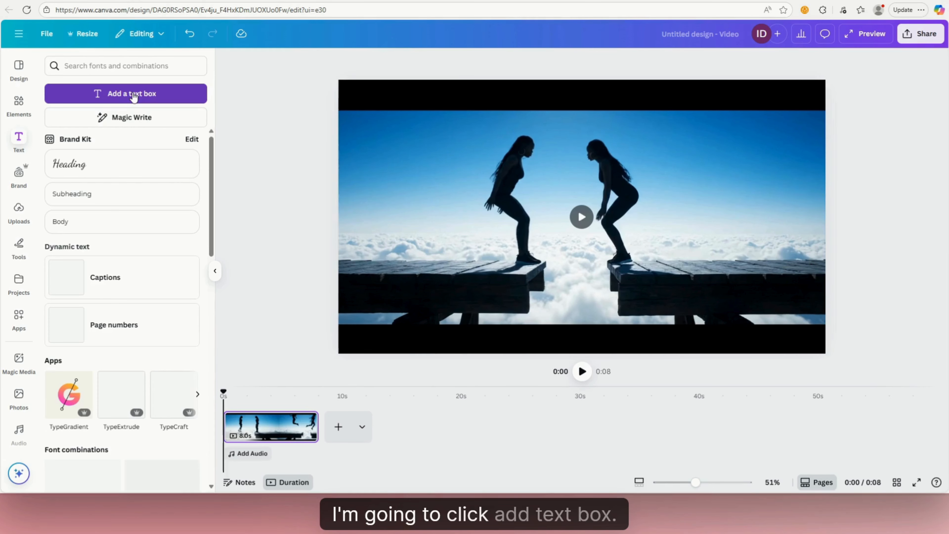
click(133, 94)
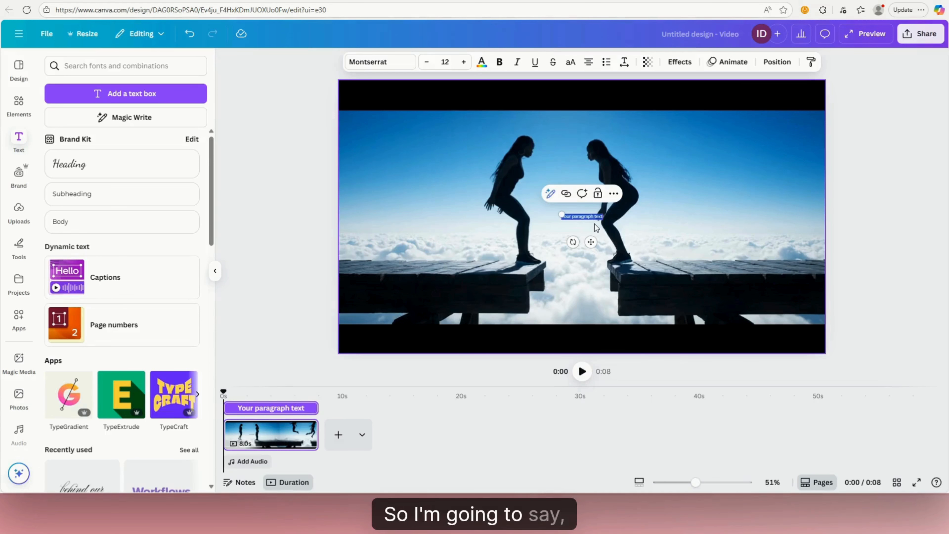
text(You)
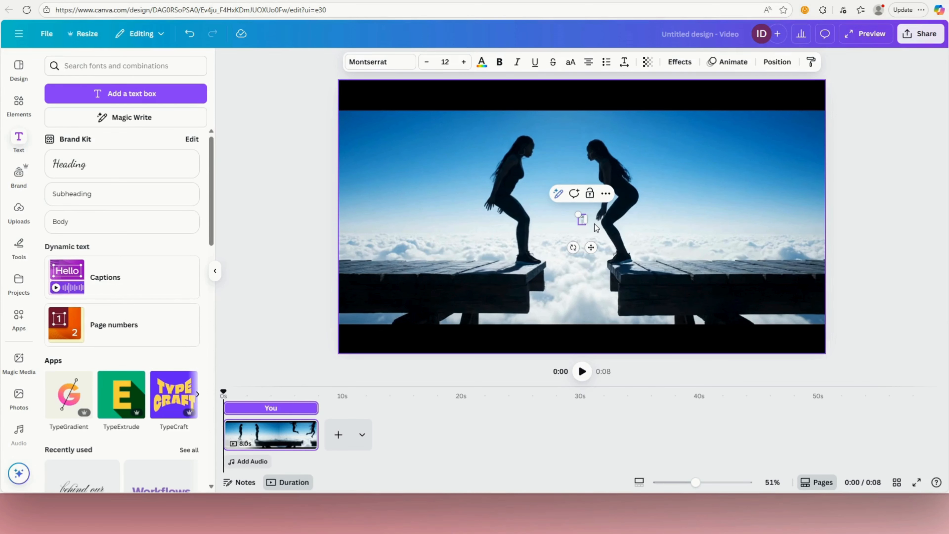
text( Got This Sis)
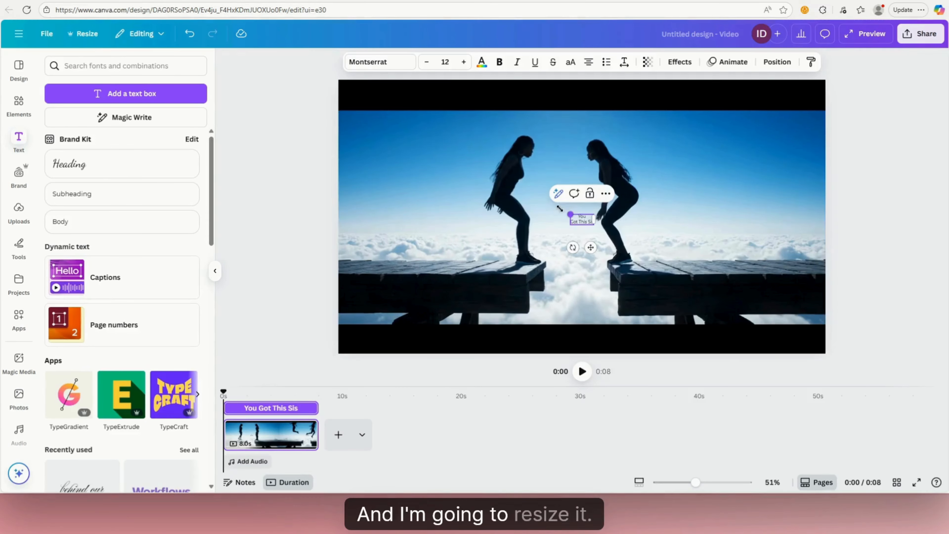
Enlarge the text to size 56.9 and break it so that each word sits on its own line
drag(570, 215, 484, 175)
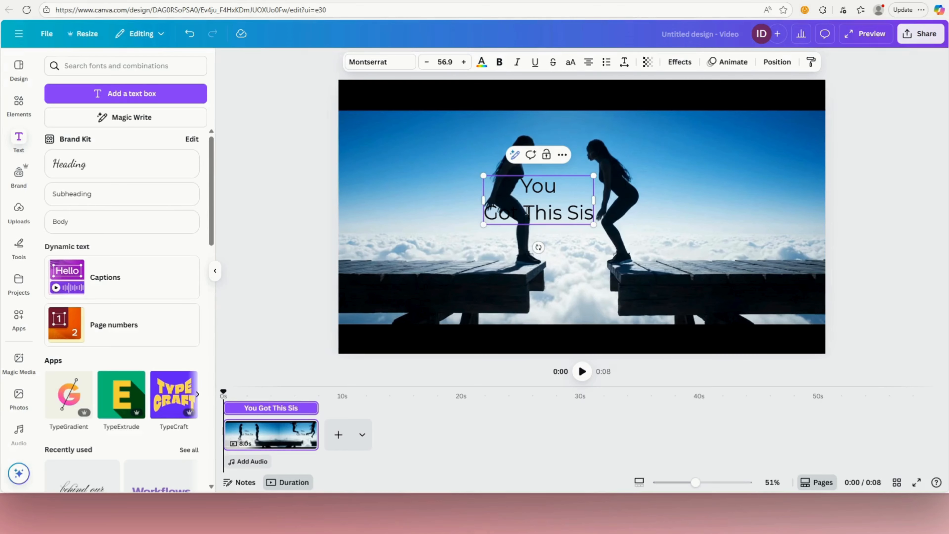
key(Return)
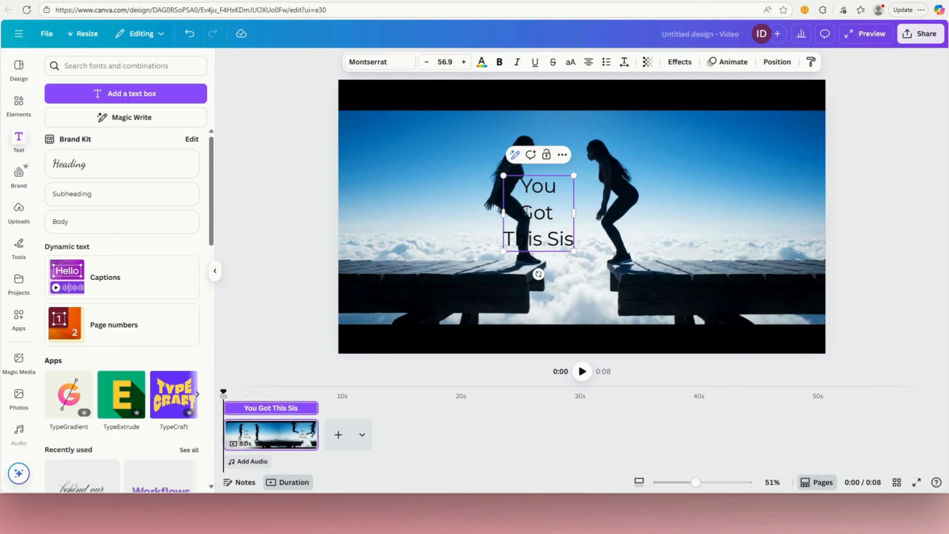
click(548, 238)
key(Return)
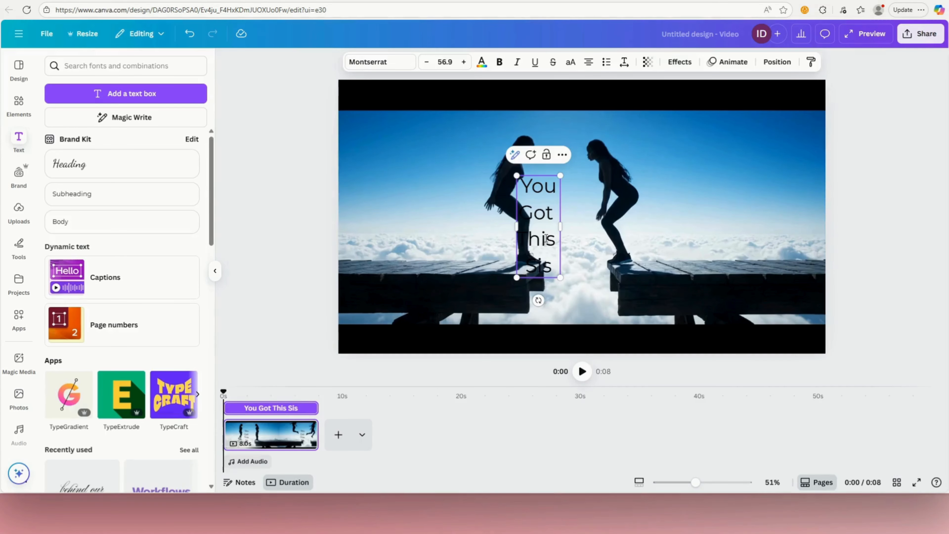
Enlarge the stacked text to about size 115 and centre it between the two figures
drag(560, 277, 602, 331)
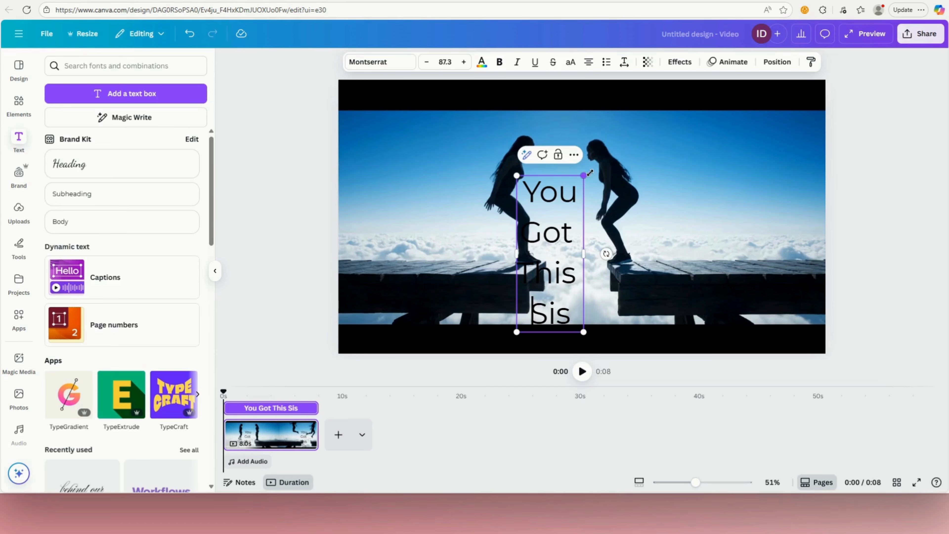
drag(590, 172, 611, 123)
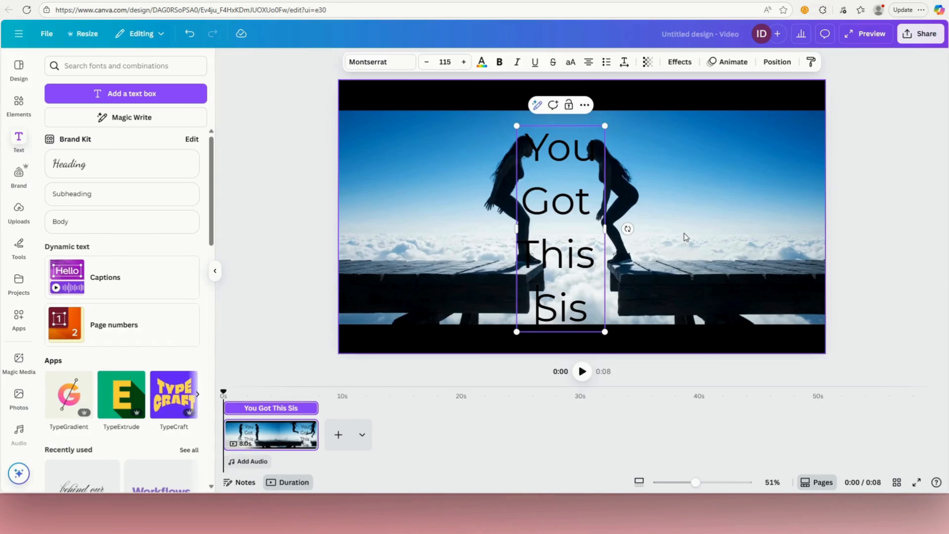
drag(577, 240, 598, 239)
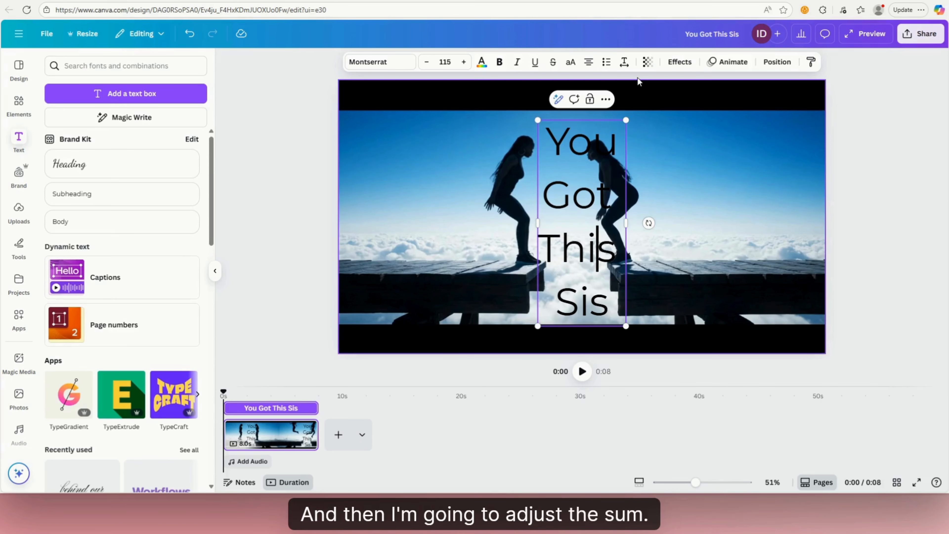
Reduce the text's line spacing to 0.54
click(625, 63)
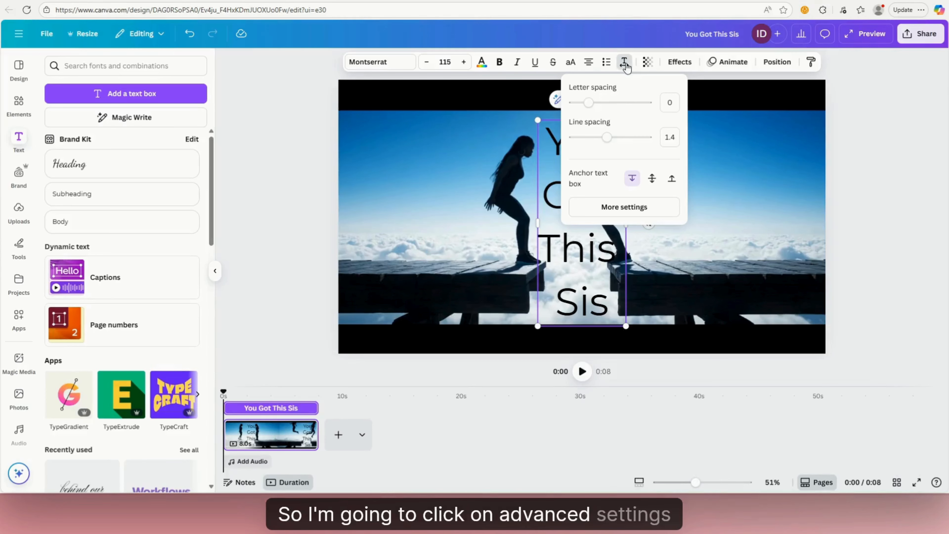
drag(611, 139, 575, 150)
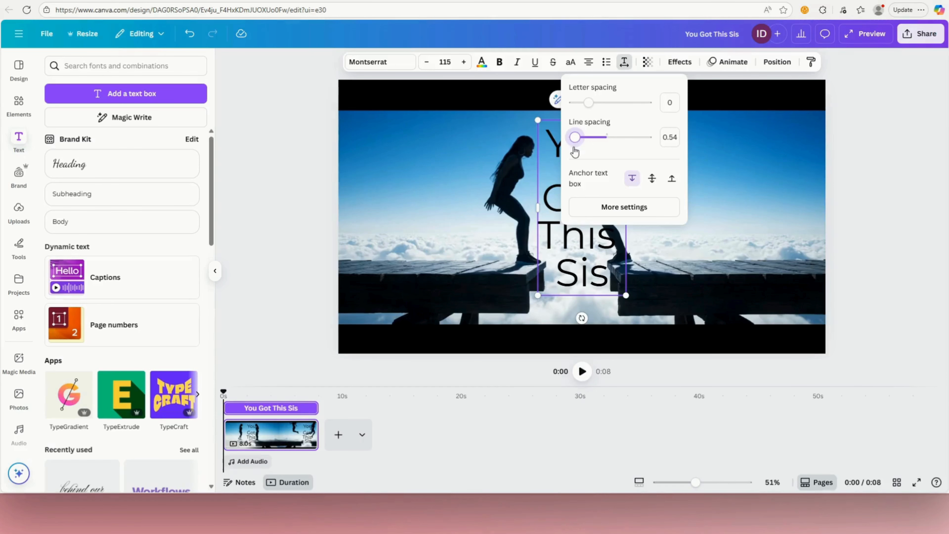
click(661, 233)
Select all four lines of the stacked text and set their line spacing to 0.79
click(605, 281)
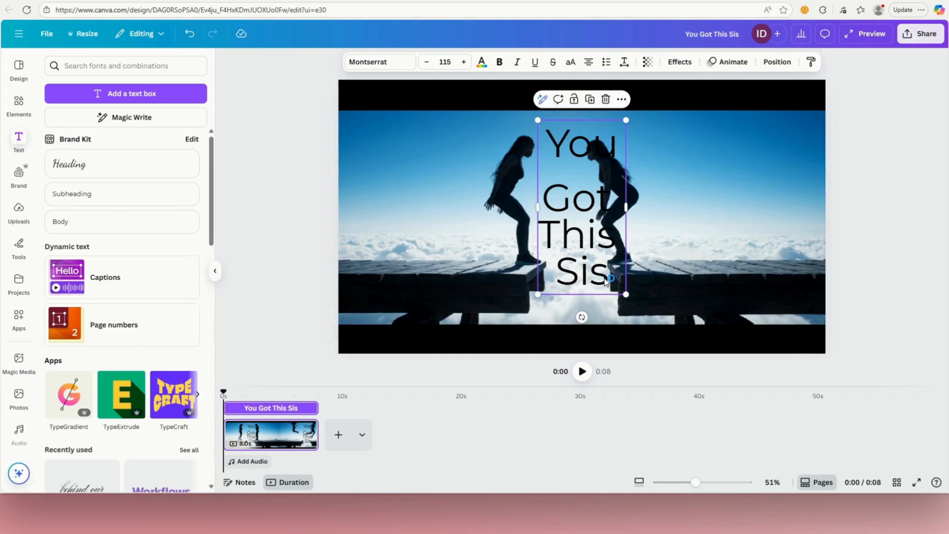
click(612, 278)
drag(606, 279, 542, 164)
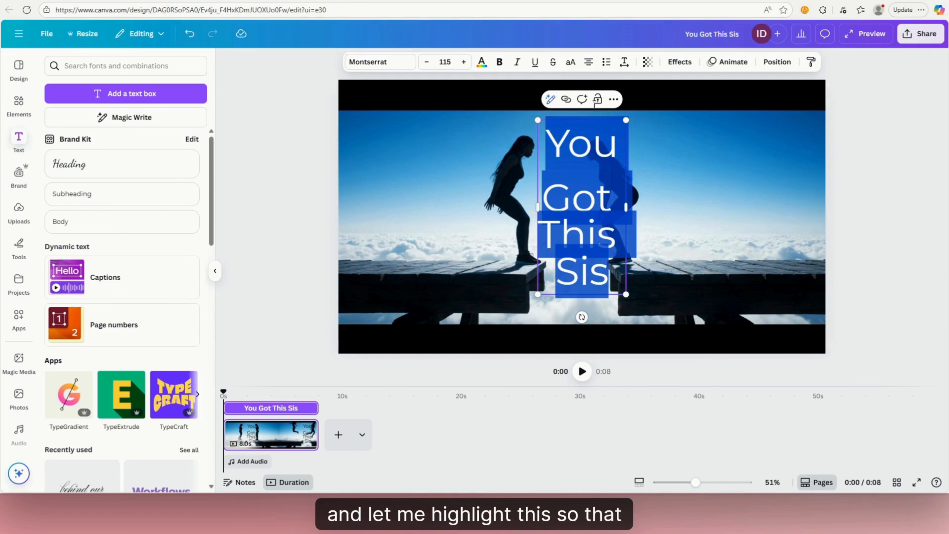
click(624, 62)
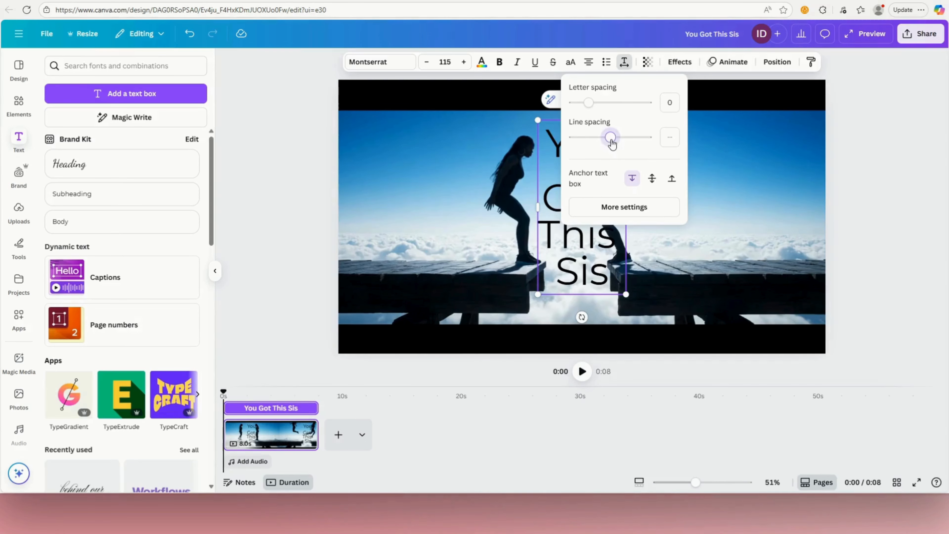
drag(612, 144, 585, 155)
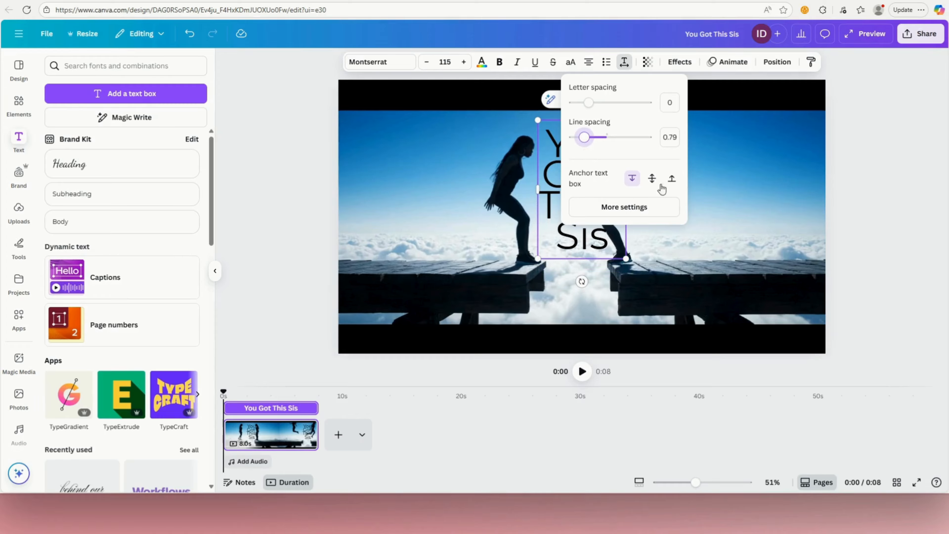
click(738, 225)
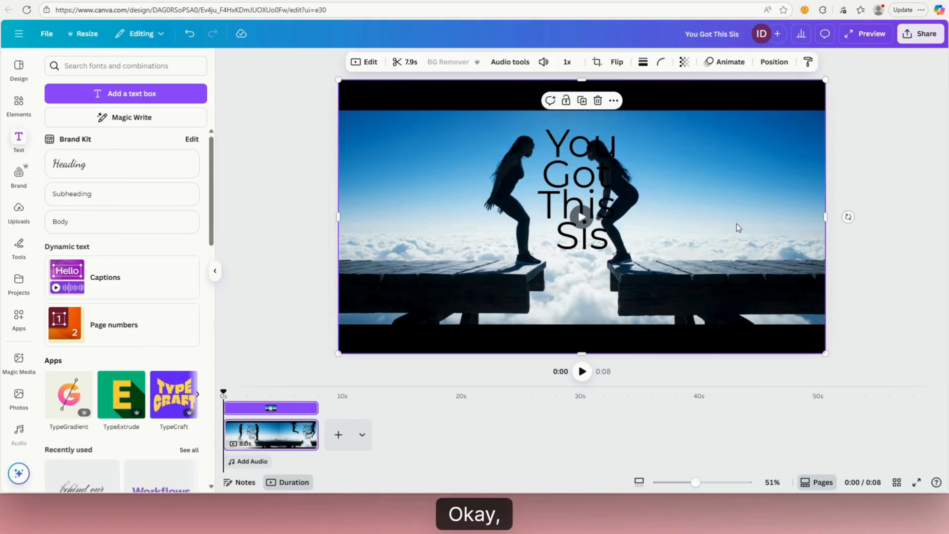
Enlarge the stacked text to about size 136 and reposition it between the two figures
click(603, 233)
drag(609, 243, 632, 329)
drag(582, 265, 579, 235)
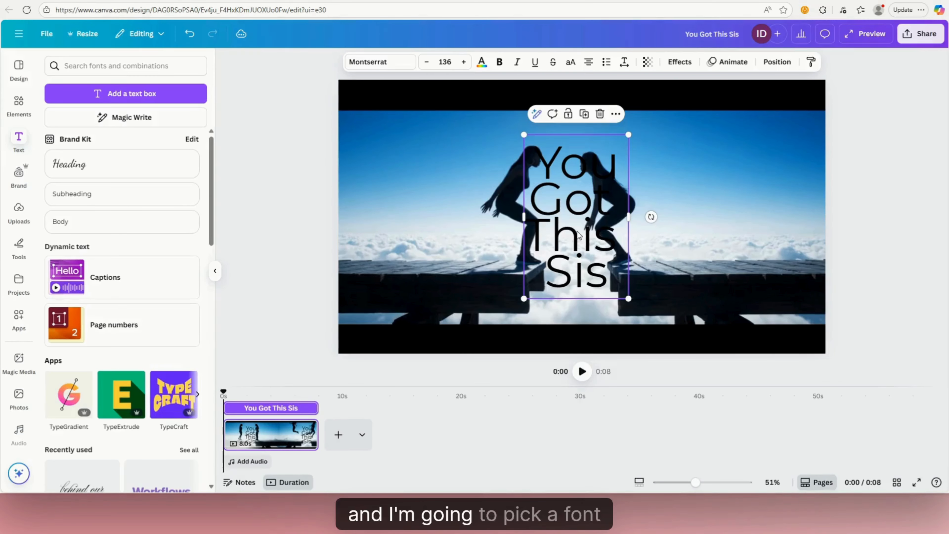
Change the font of the whole stacked text to Horizon
double_click(579, 232)
drag(611, 277, 544, 167)
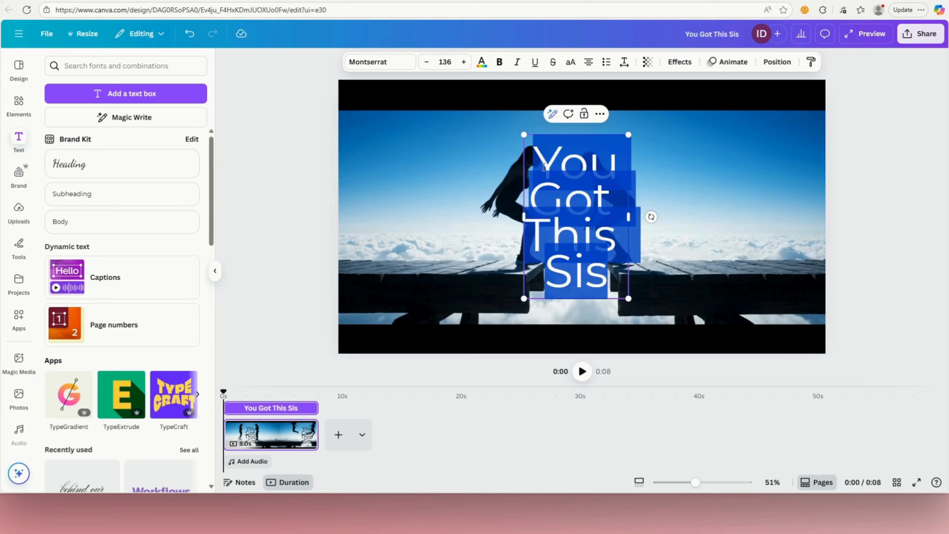
click(376, 64)
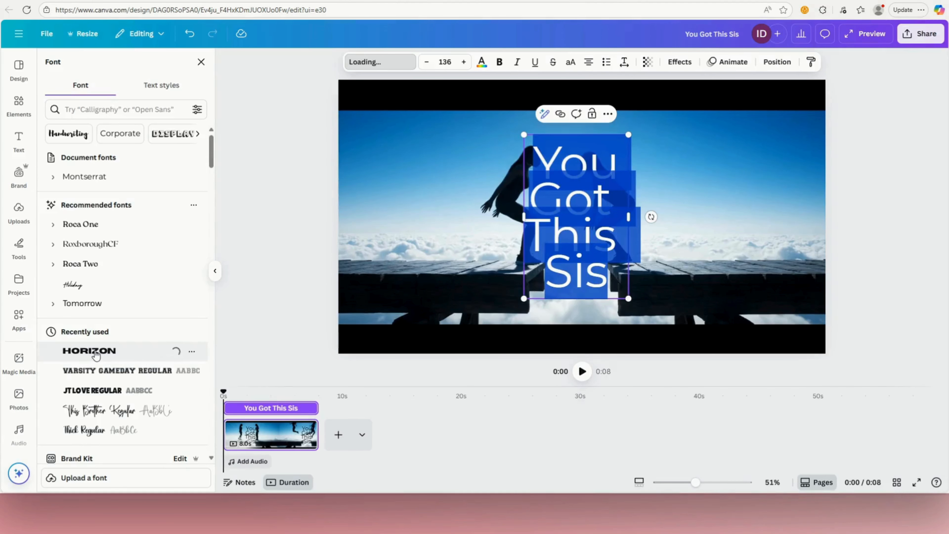
click(217, 272)
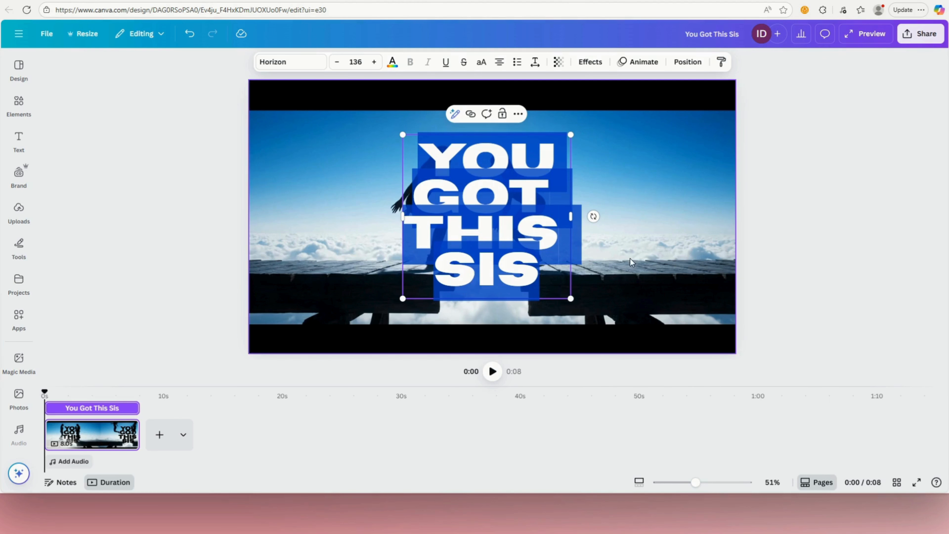
Resize the stacked text to about size 131, narrow its box slightly and move it up over the two figures
click(580, 292)
drag(508, 241, 507, 261)
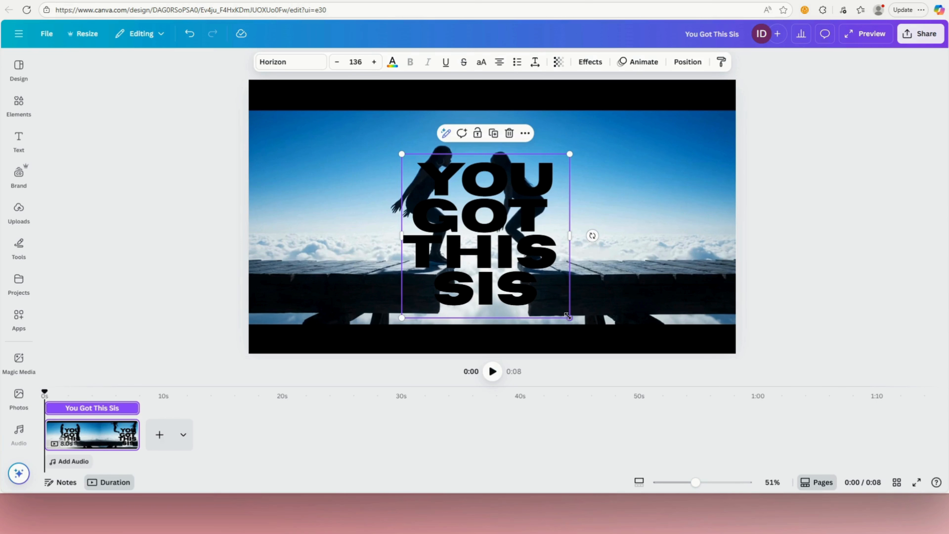
drag(568, 316, 571, 320)
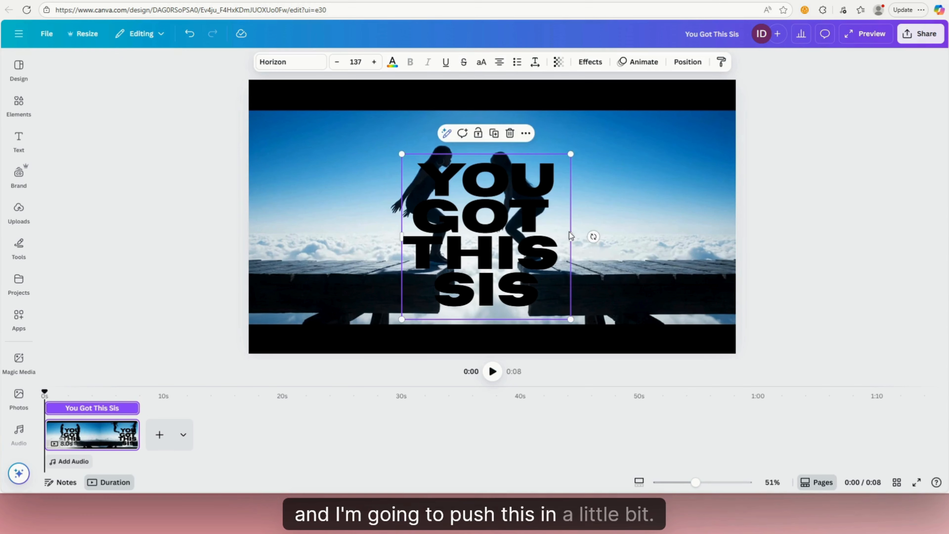
mouse_move(571, 237)
mouse_down()
mouse_move(560, 243)
mouse_move(569, 245)
mouse_up()
drag(566, 321, 558, 312)
click(611, 225)
drag(512, 250, 518, 216)
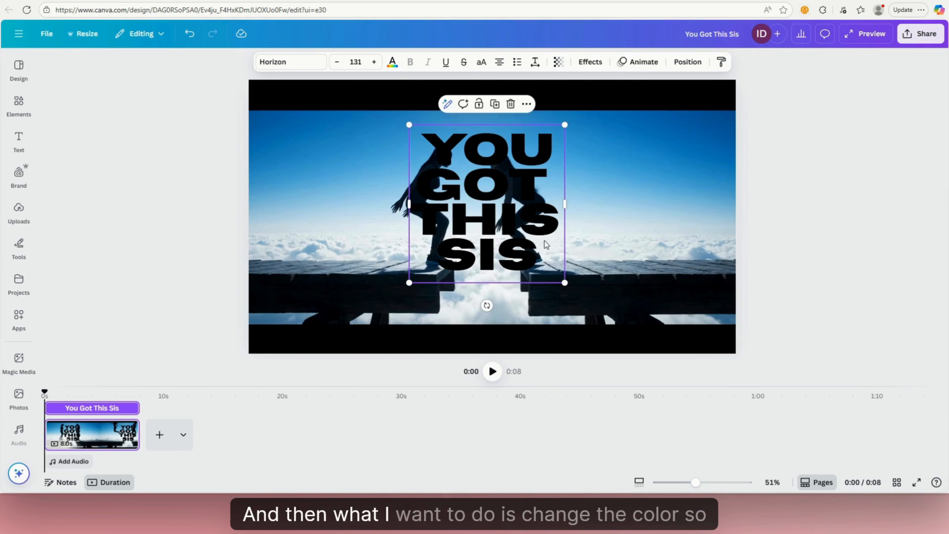
Recolor the whole stacked text with the pink from the default solid colors
drag(540, 260, 370, 53)
click(393, 66)
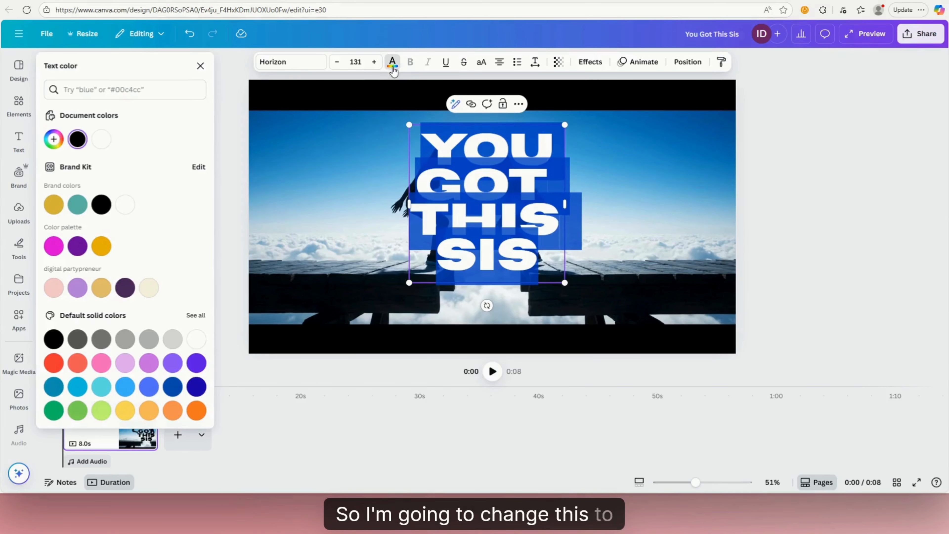
click(101, 362)
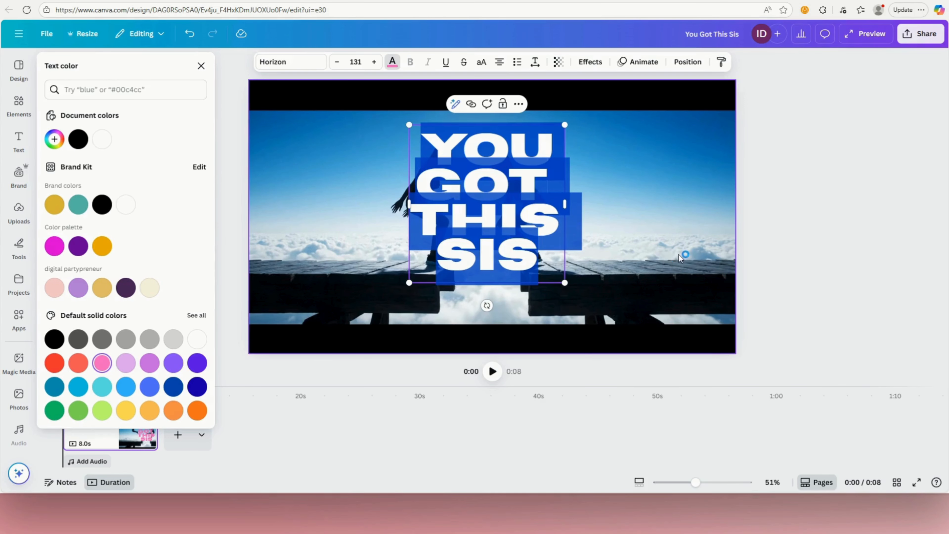
click(678, 255)
Recolor the whole stacked text hot pink #dd00d9 from the brand color palette and nudge it slightly up and sideways
click(505, 255)
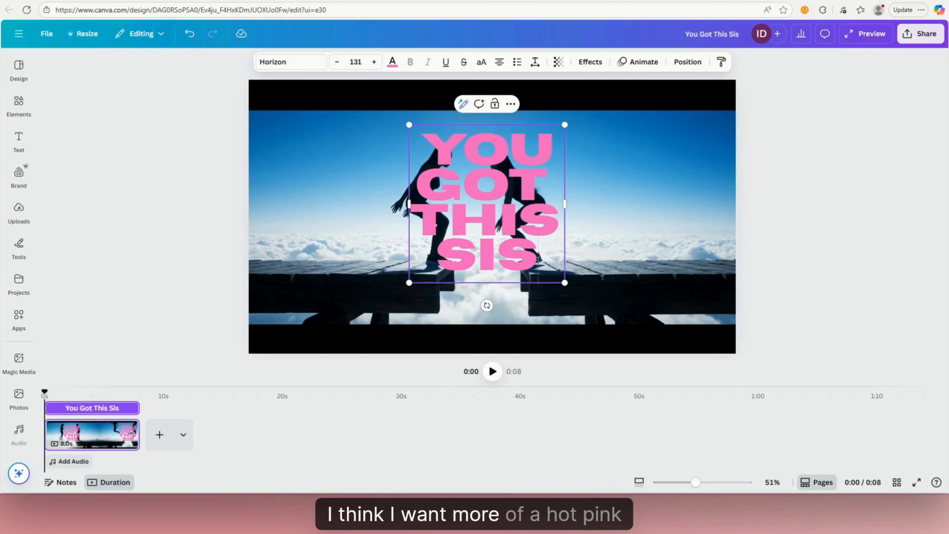
drag(539, 262, 384, 63)
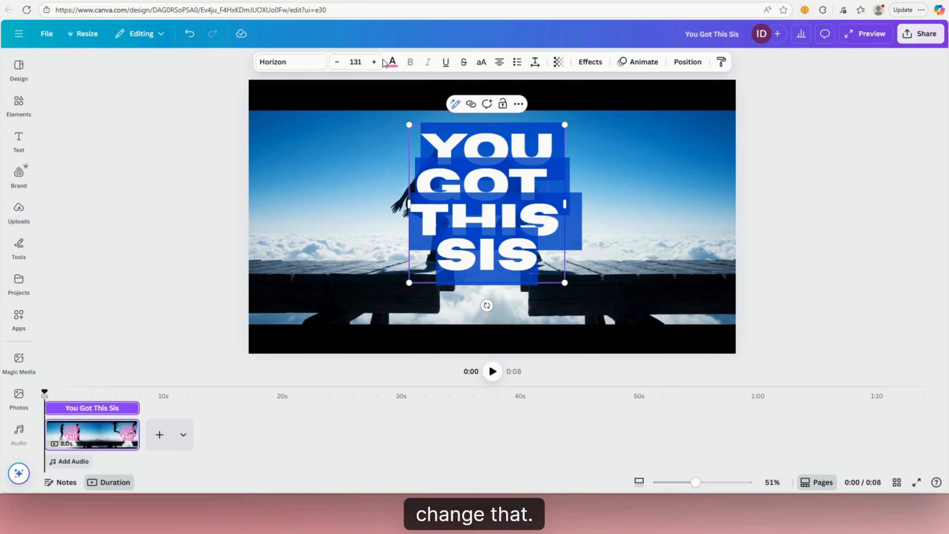
click(392, 63)
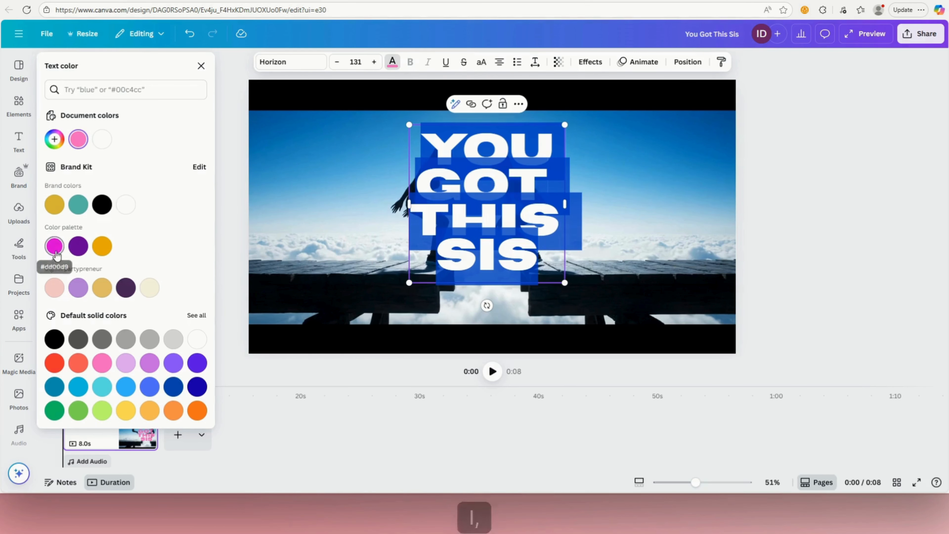
click(649, 286)
click(516, 244)
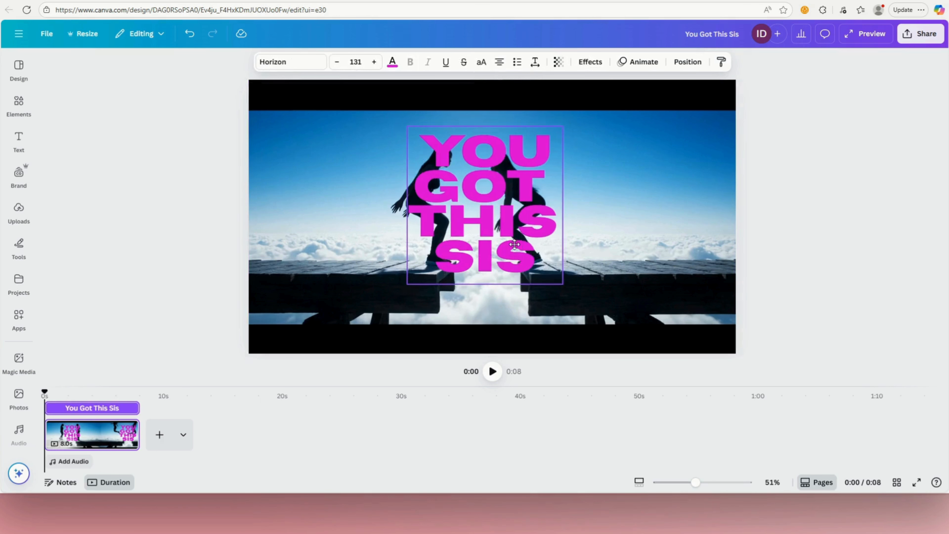
drag(516, 244, 517, 243)
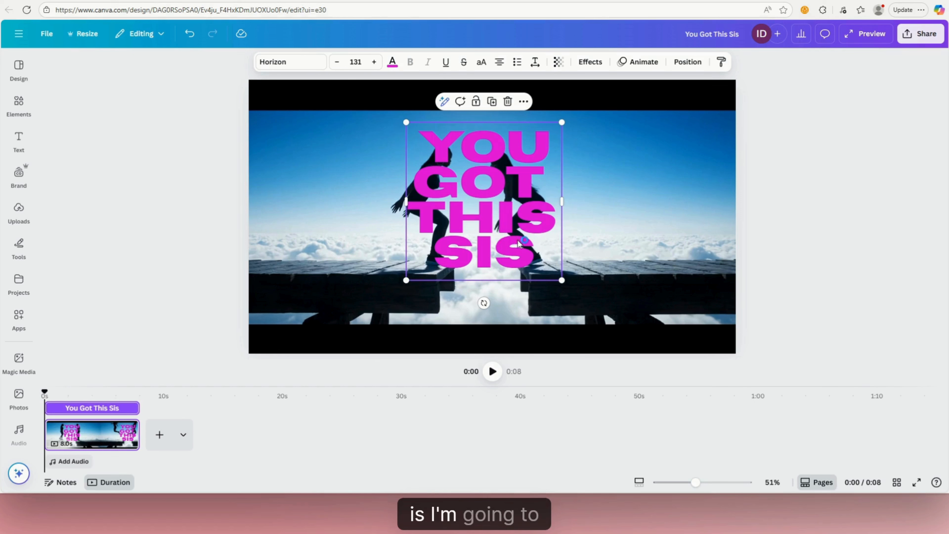
Duplicate the pink stacked text and move the copy to the left of the original
click(523, 247)
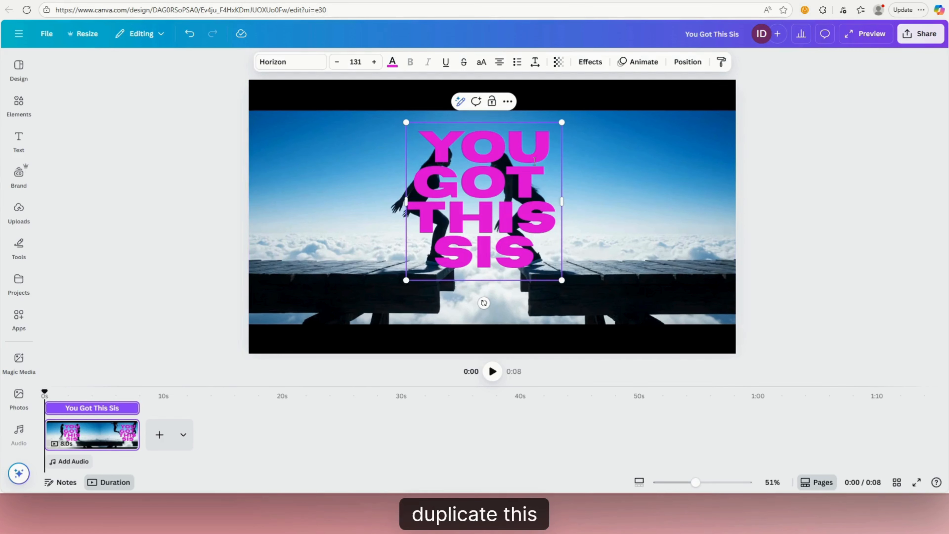
key(Escape)
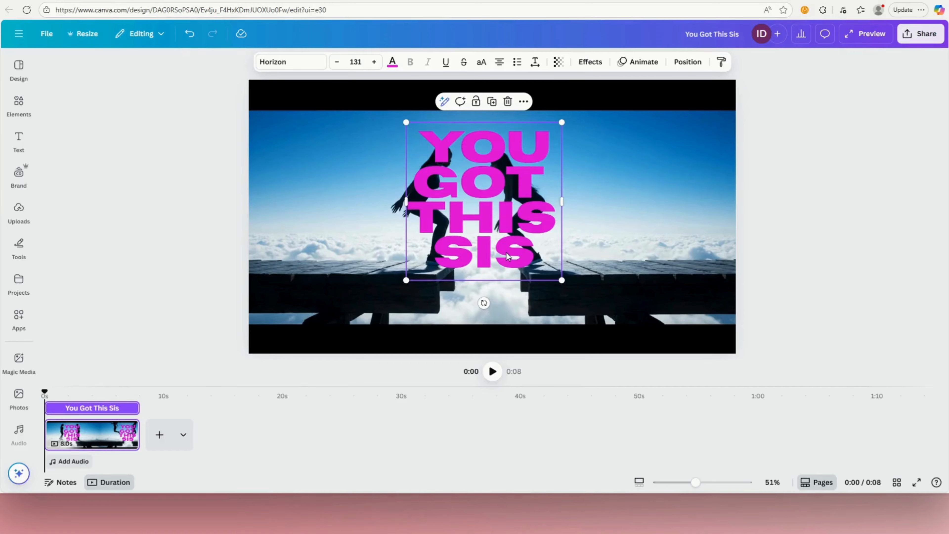
click(492, 105)
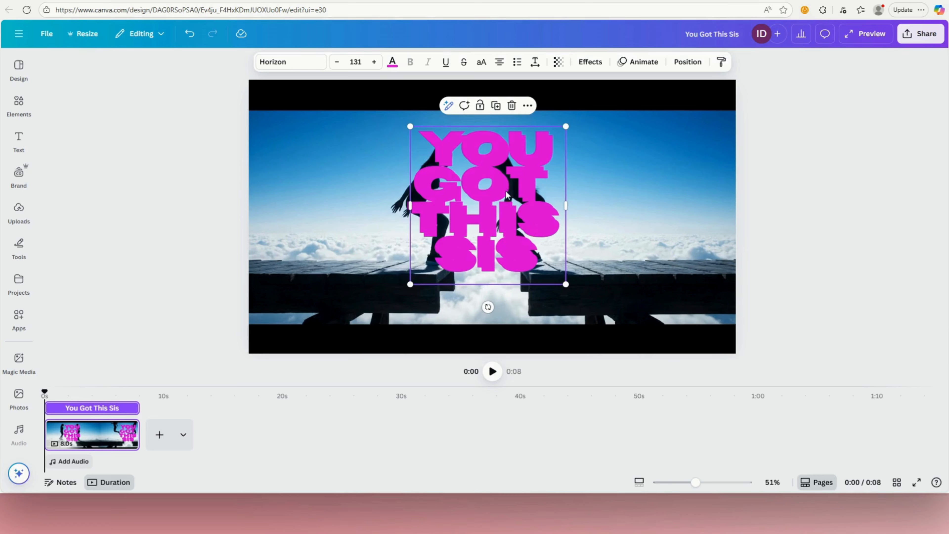
drag(507, 195, 397, 211)
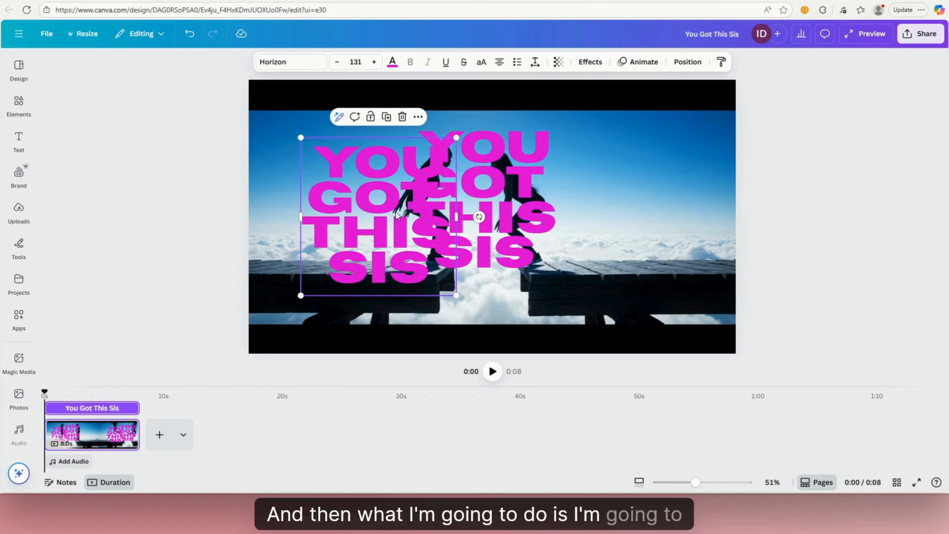
Apply the Hollow effect to the copied text and align it exactly over the solid original
double_click(424, 266)
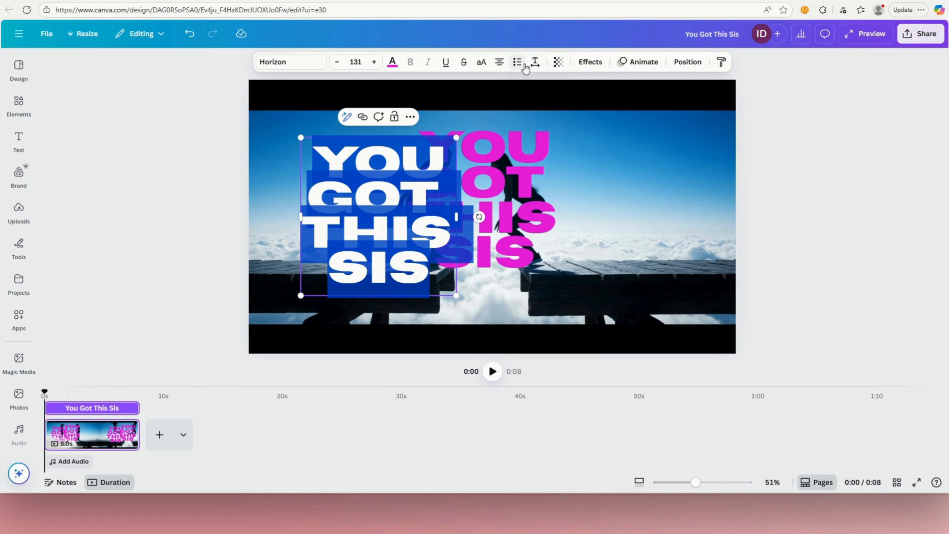
click(590, 63)
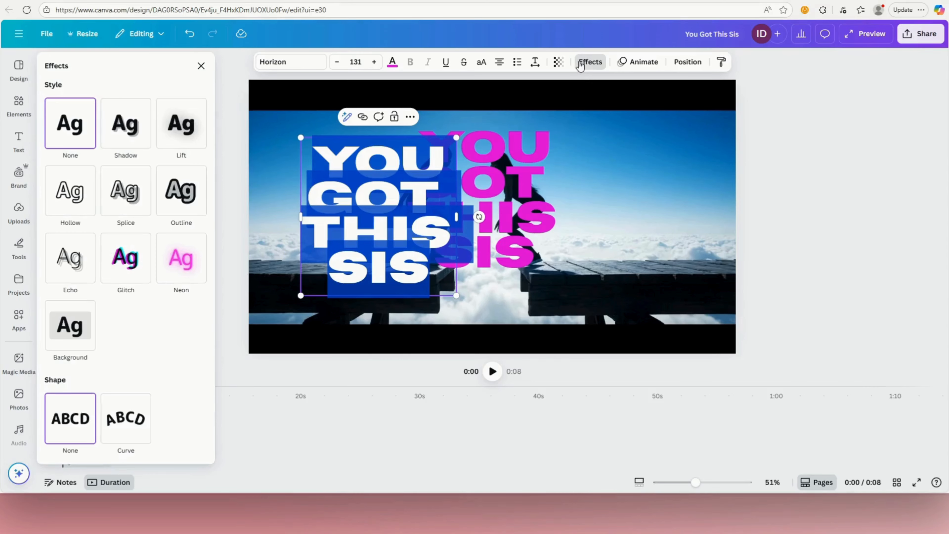
click(66, 204)
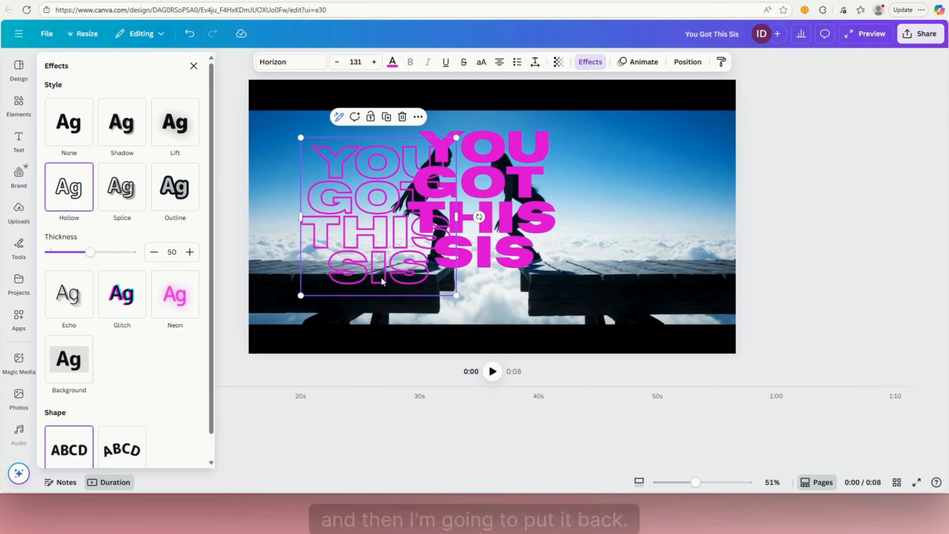
drag(384, 277, 484, 261)
Duplicate the background video, align the copy to fill the page and remove its background
click(336, 313)
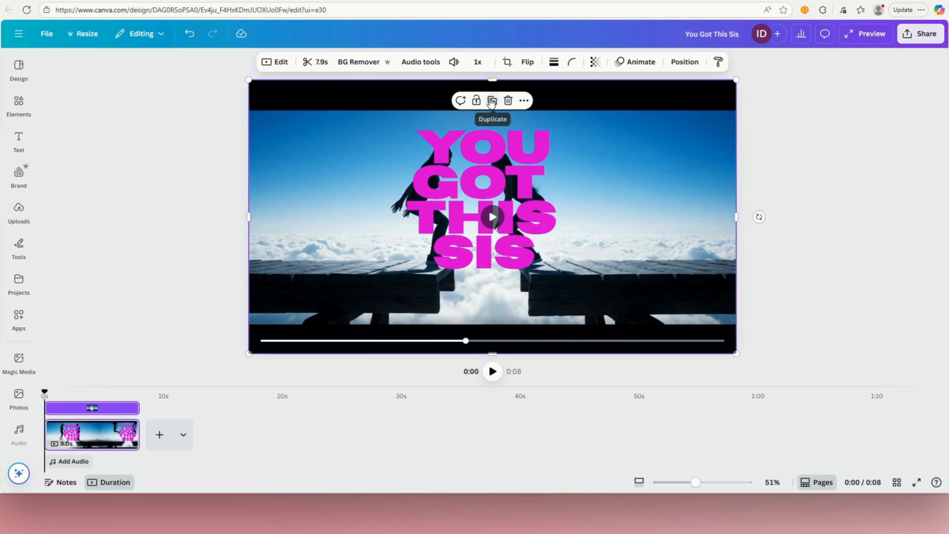
click(492, 102)
drag(690, 220, 684, 212)
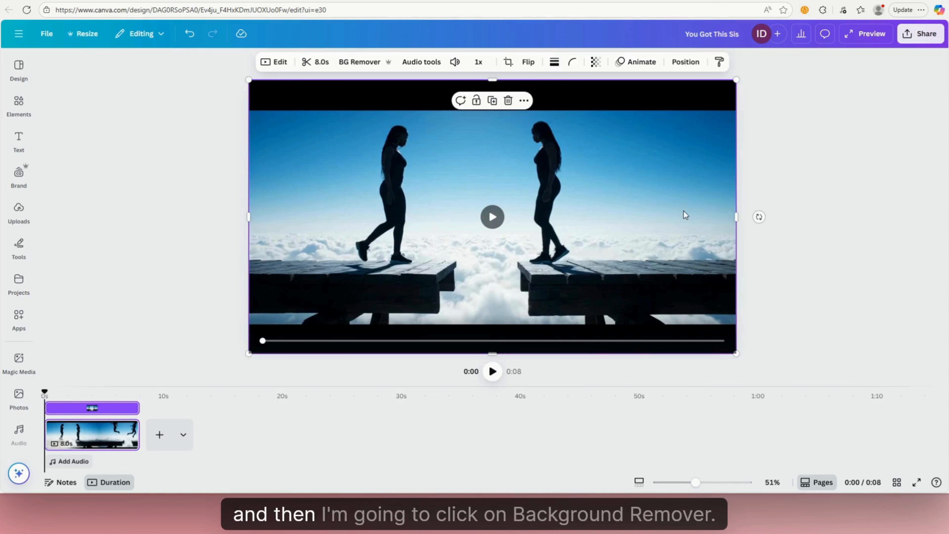
click(366, 67)
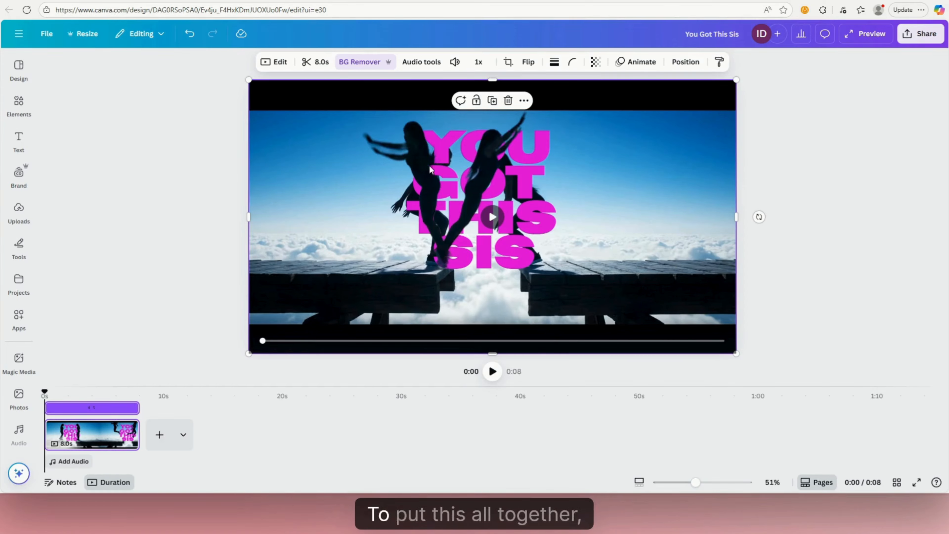
Move the hollow text layer above the cut-out video layer in the layer order
click(687, 63)
click(168, 91)
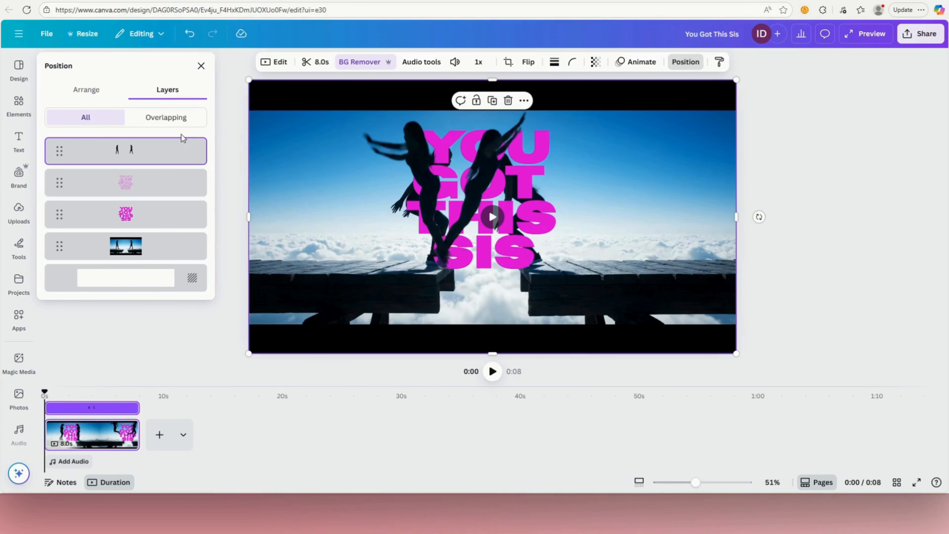
click(146, 184)
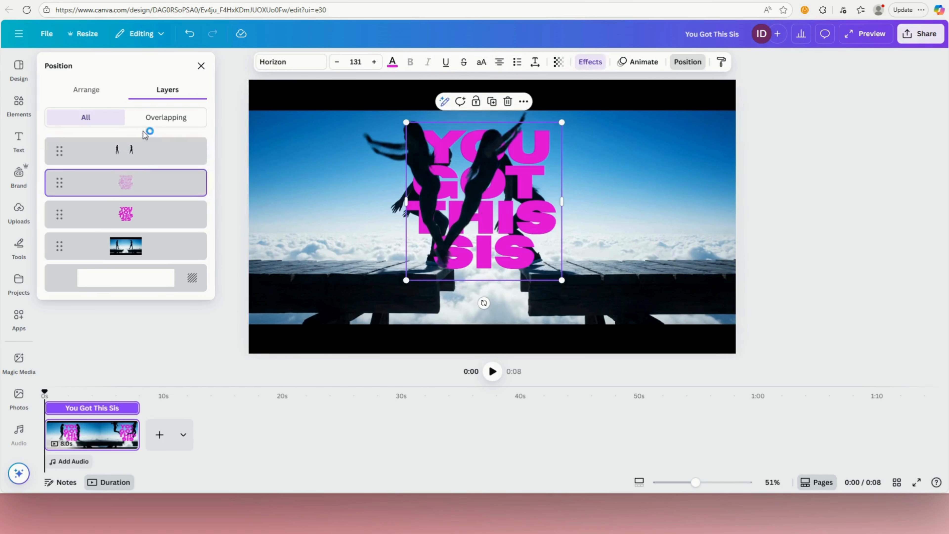
mouse_move(90, 185)
mouse_down()
mouse_move(87, 123)
mouse_move(99, 186)
mouse_up()
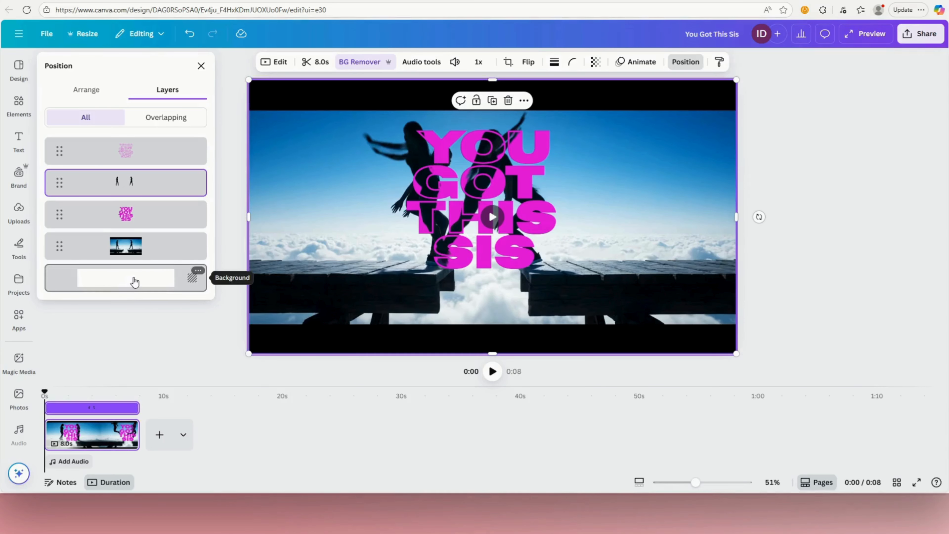
click(773, 278)
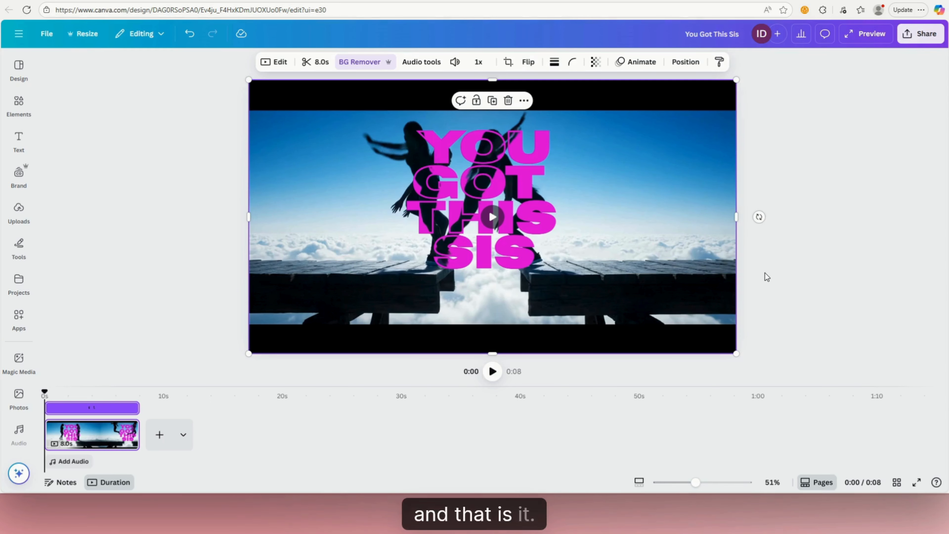